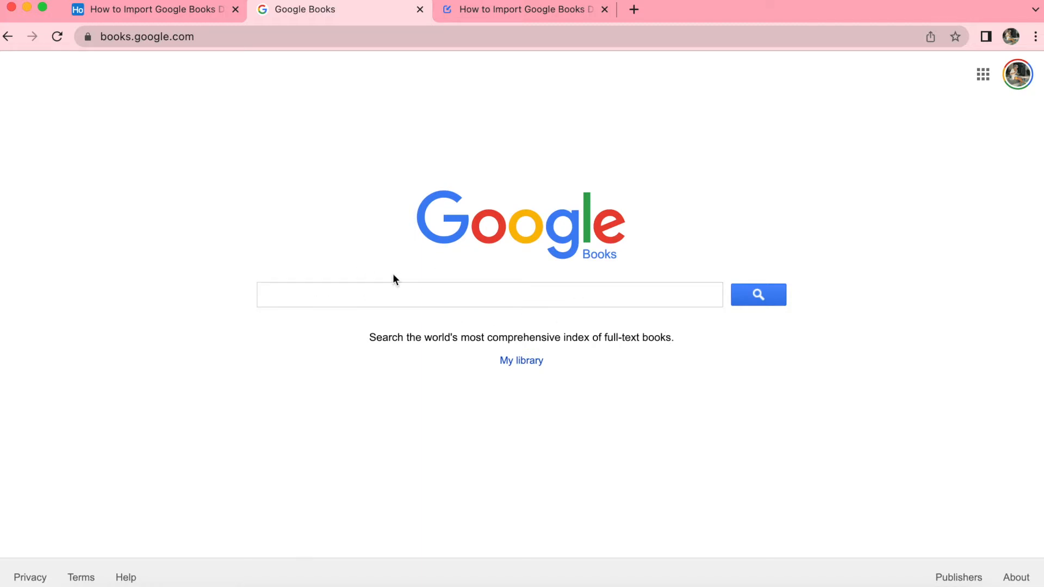
Step: Switch to the Airtable base for importing Google Books data and rename Table 1 as Books
{"action": "left_click", "coordinate": [135, 14]}
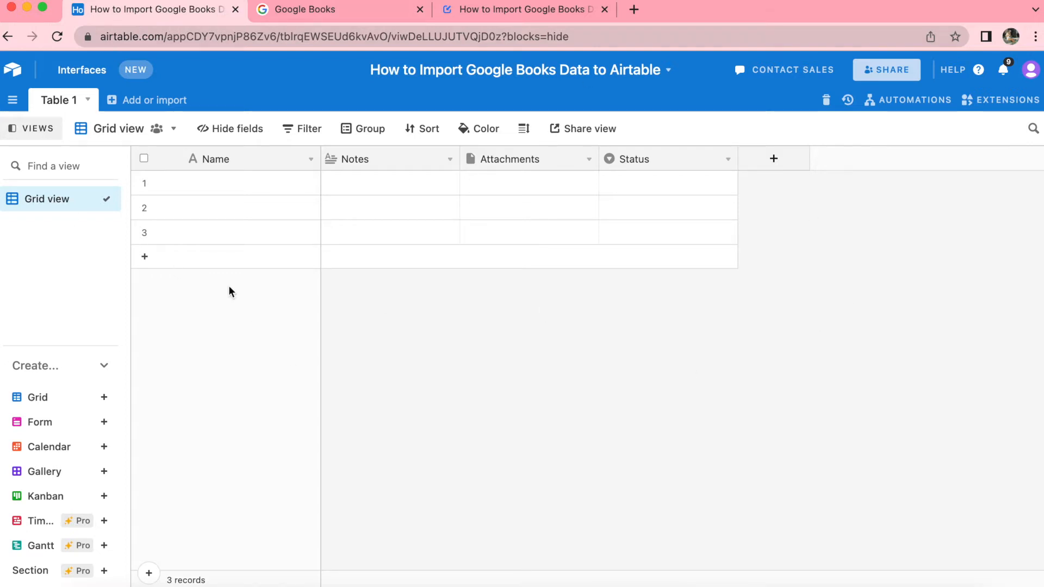
{"action": "left_click", "coordinate": [68, 105]}
{"action": "left_click", "coordinate": [70, 103]}
{"action": "type", "text": "Books"}
{"action": "key", "text": "Return"}
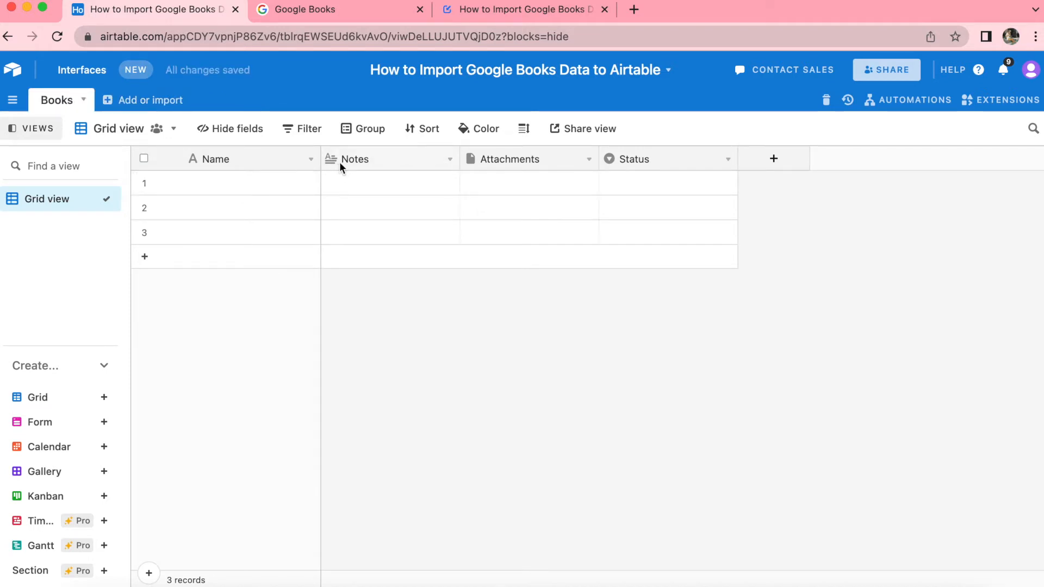
Step: Rename the Notes field as ISBN and change its type to Single line text
{"action": "double_click", "coordinate": [362, 155]}
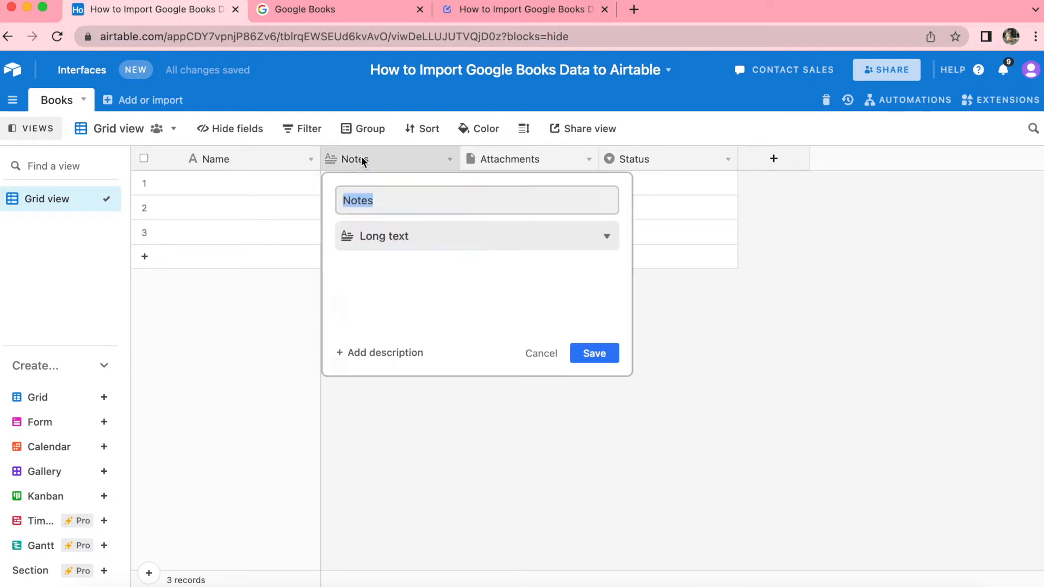
{"action": "key", "text": "Left"}
{"action": "type", "text": "ISBN"}
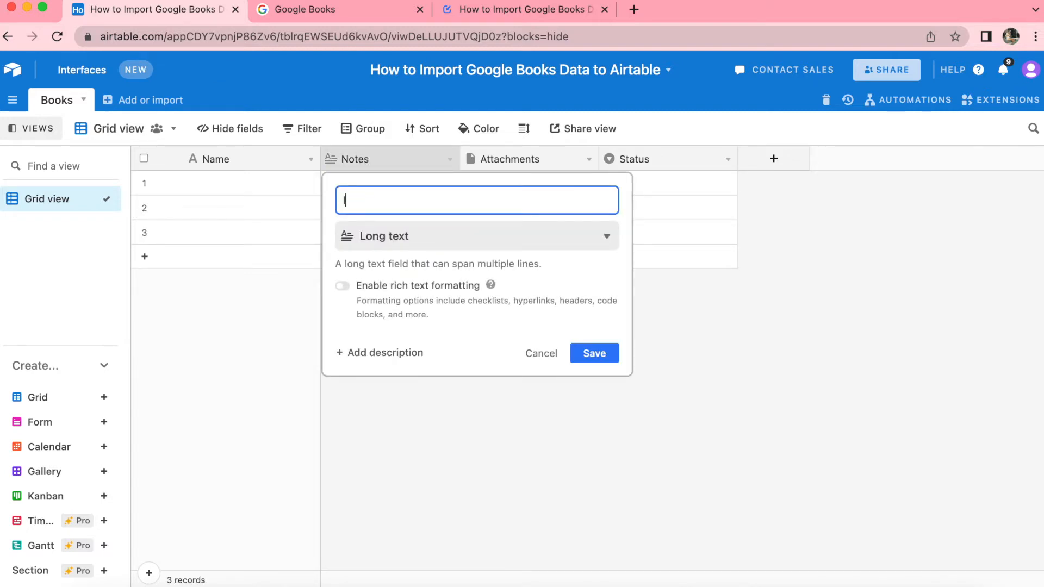
{"action": "left_click", "coordinate": [498, 242]}
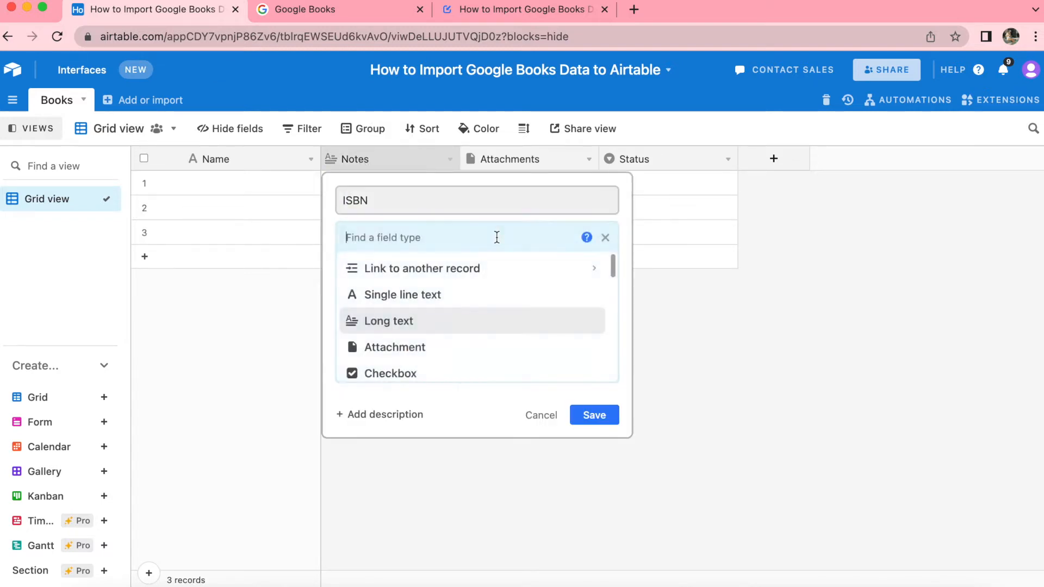
{"action": "left_click", "coordinate": [477, 294]}
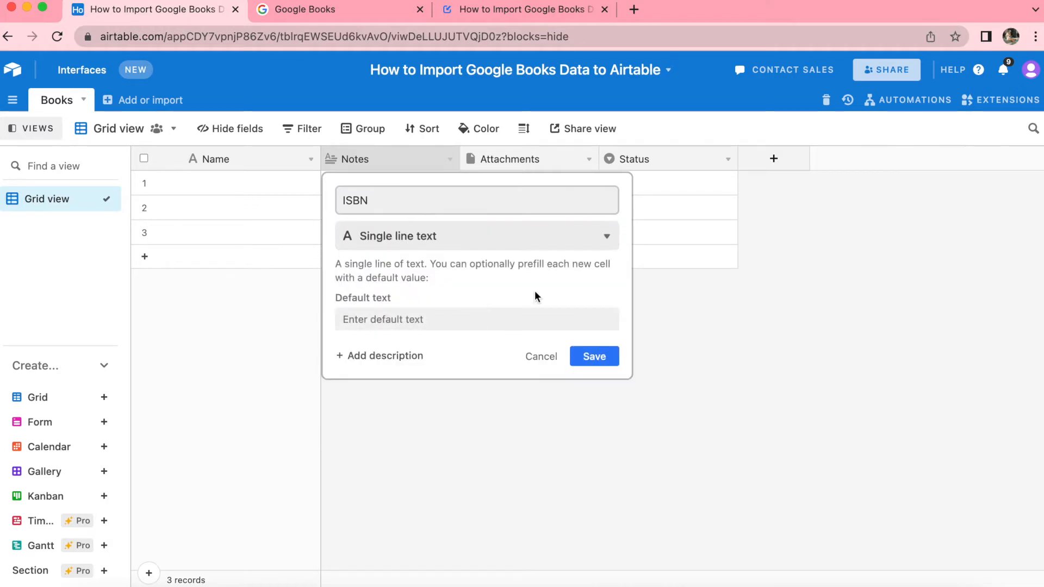
{"action": "left_click", "coordinate": [597, 357]}
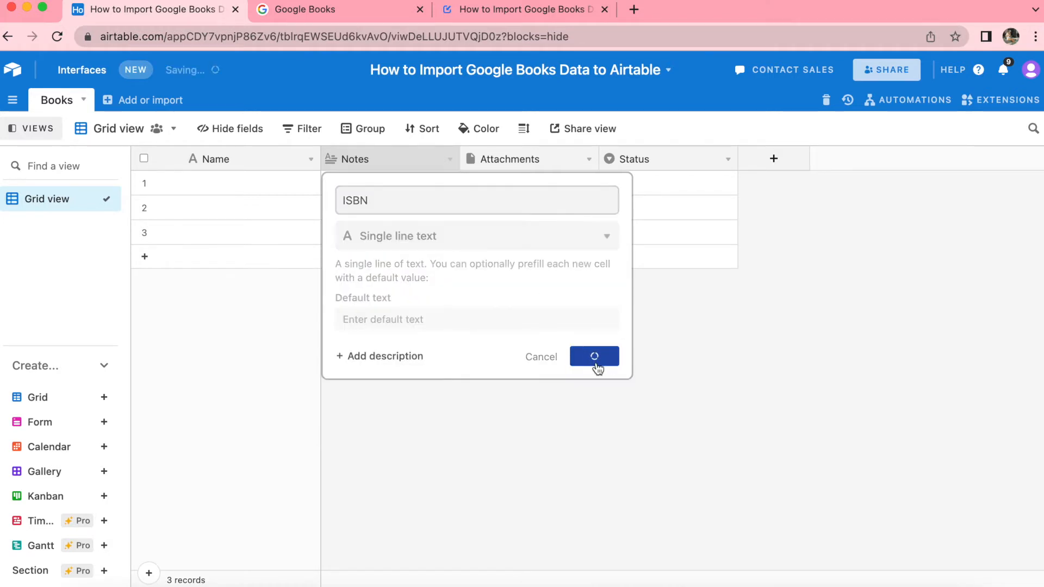
Step: Rename the primary Name field of the Books table as Title
{"action": "double_click", "coordinate": [244, 157]}
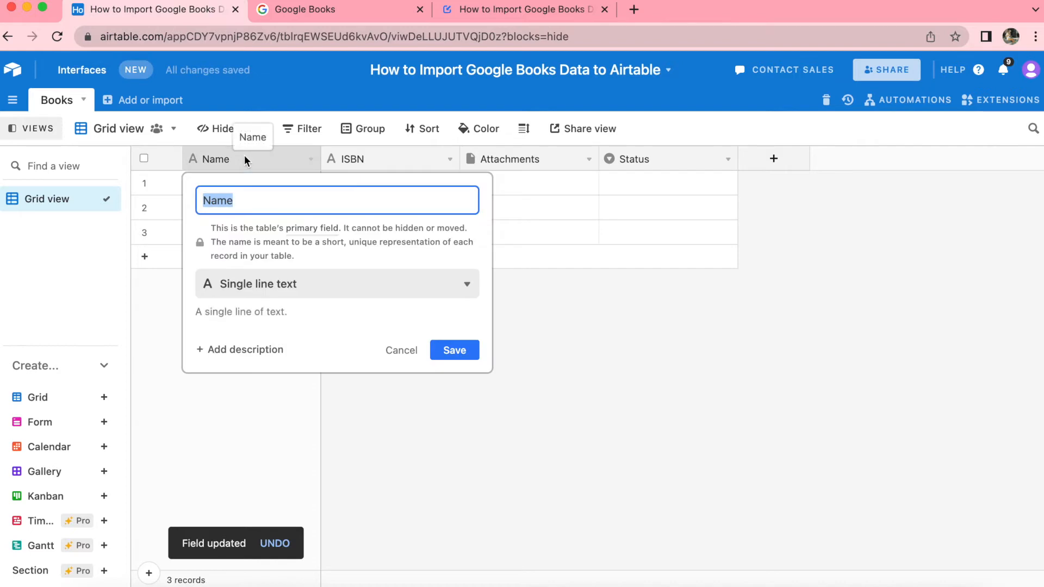
{"action": "type", "text": "Title"}
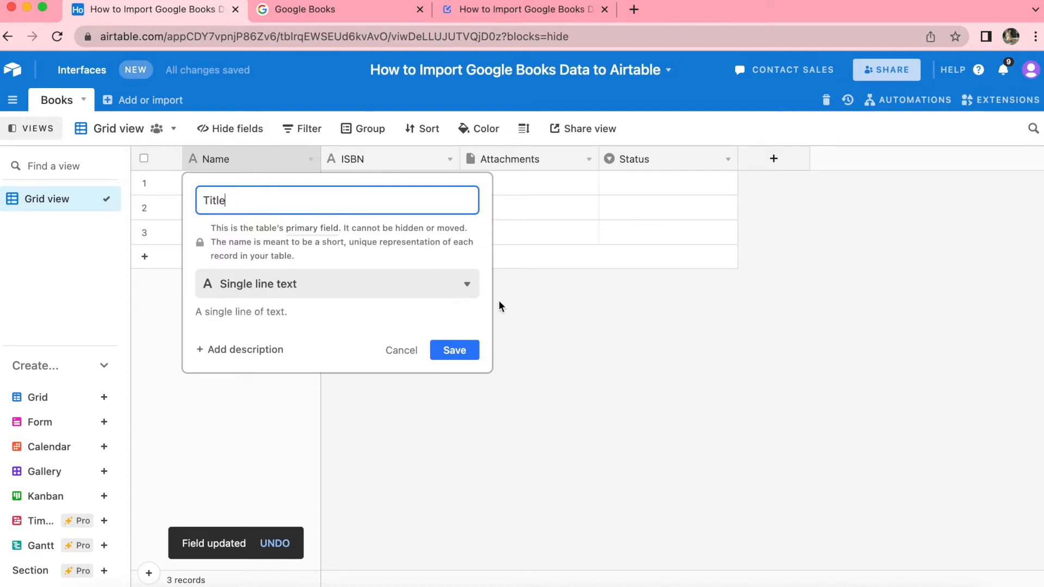
{"action": "left_click", "coordinate": [472, 347]}
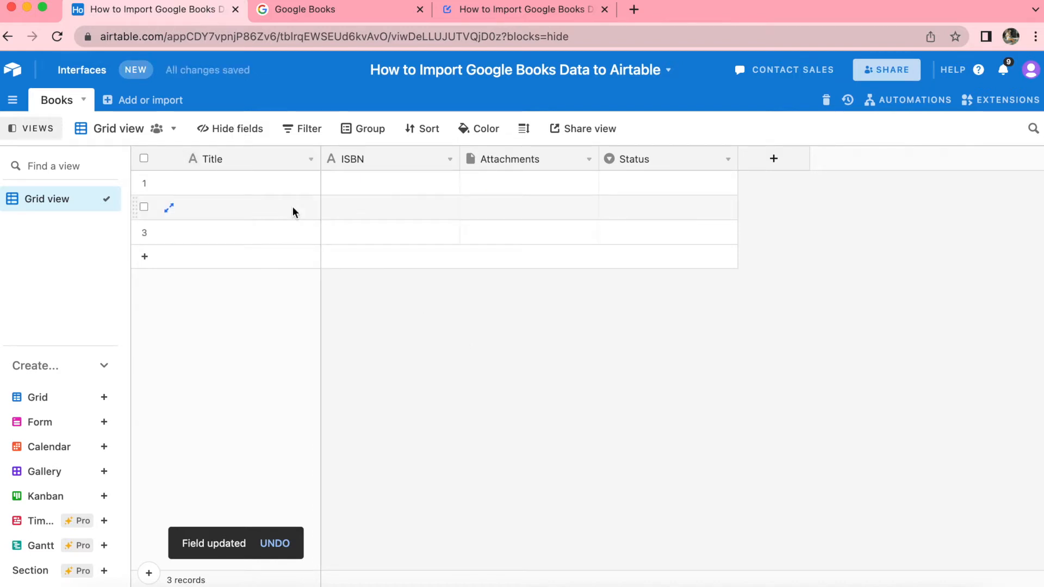
{"action": "left_click", "coordinate": [363, 186]}
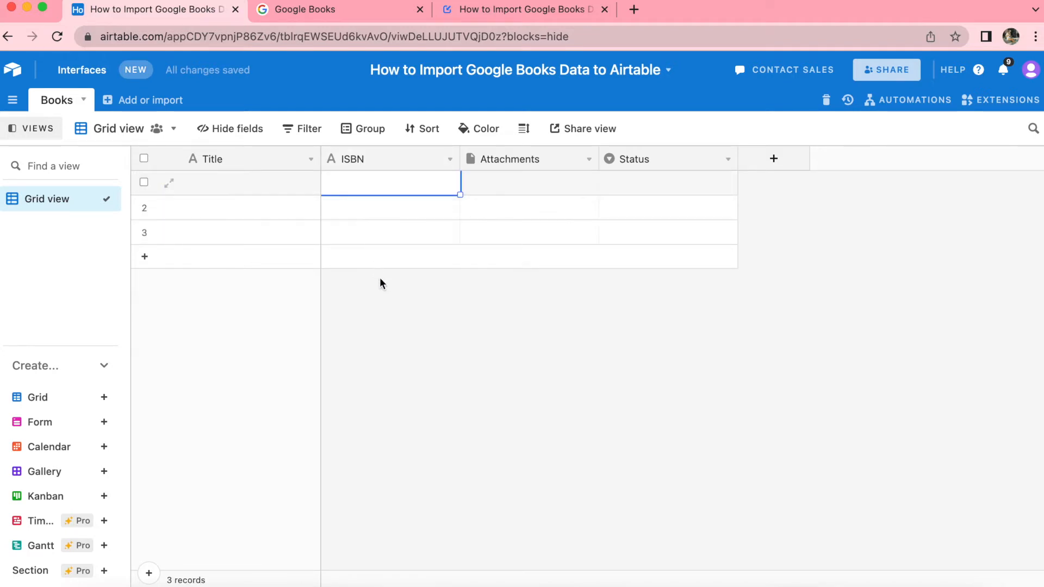
{"action": "left_click", "coordinate": [376, 177]}
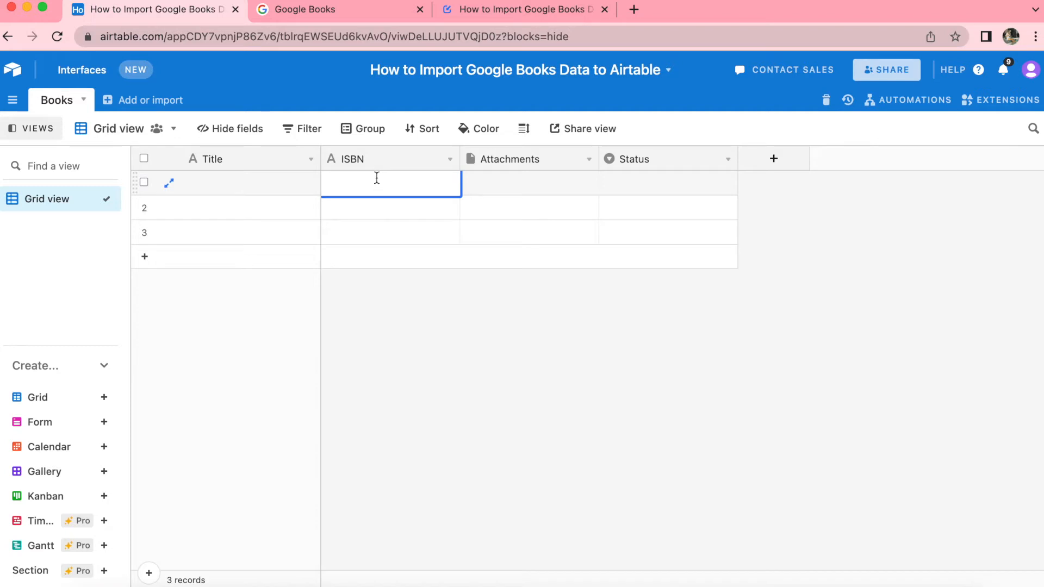
{"action": "key", "text": "super+v"}
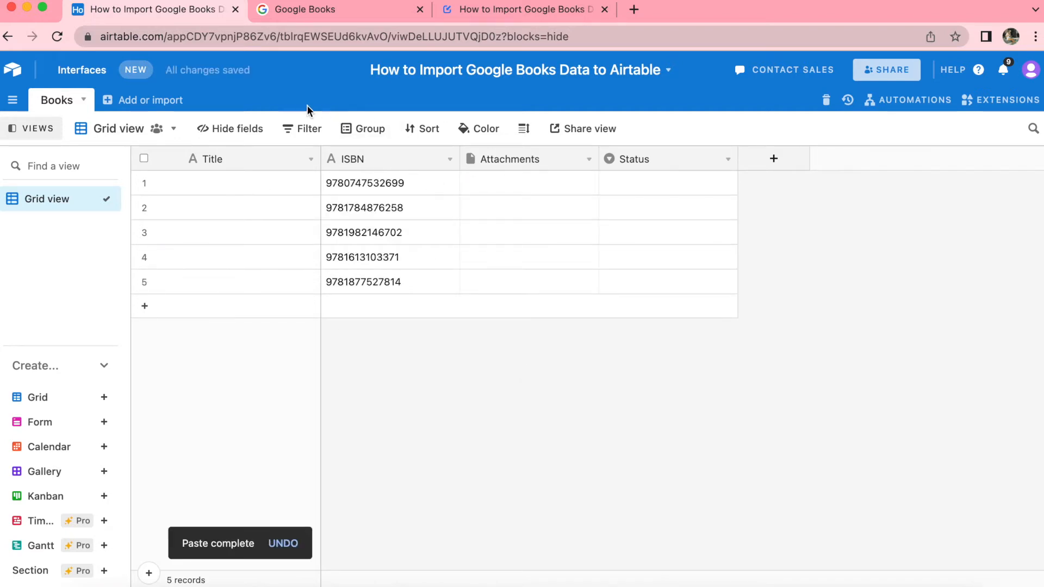
Step: Create a collaborative grid view named Needs info in the Books table
{"action": "mouse_move", "coordinate": [106, 401]}
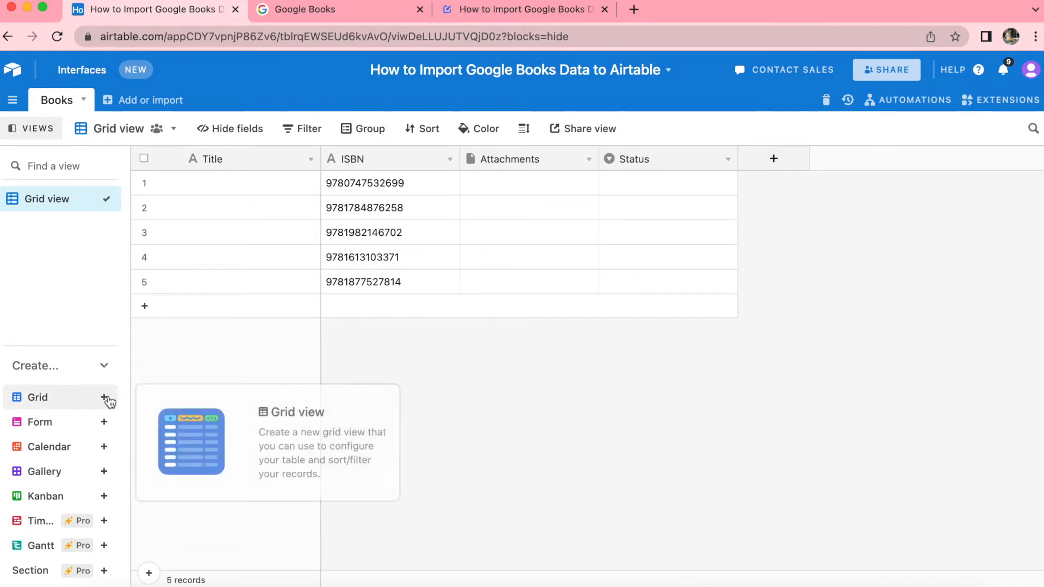
{"action": "left_click", "coordinate": [104, 398]}
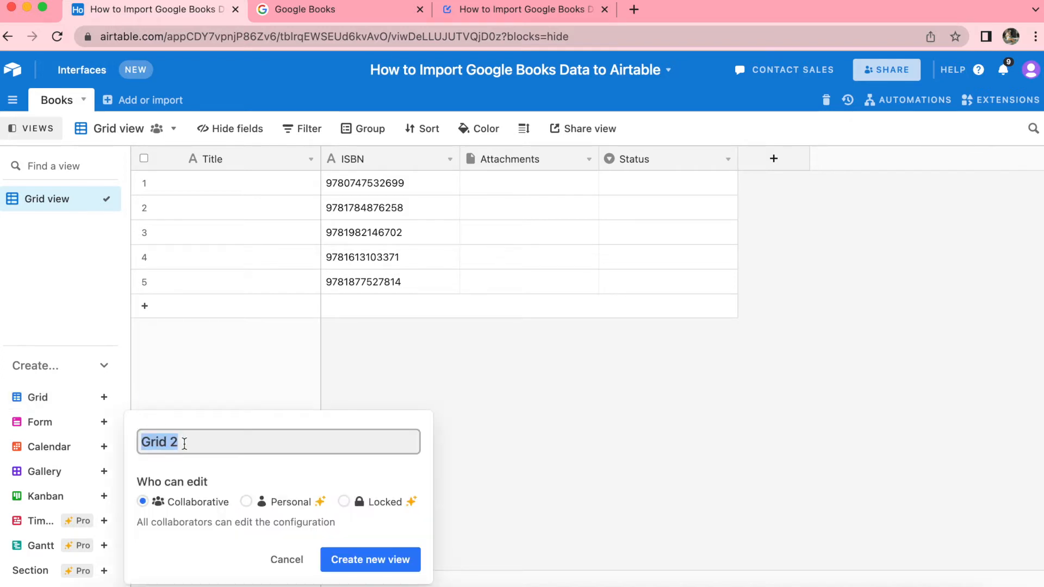
{"action": "type", "text": "Needs info"}
{"action": "left_click", "coordinate": [343, 560]}
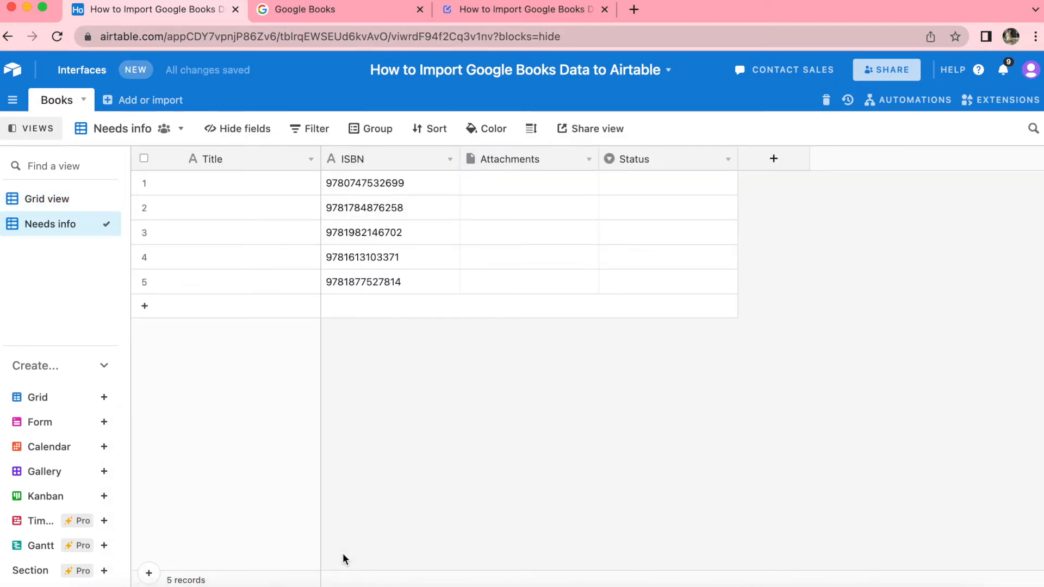
Step: Add a filter condition to the Needs info view that shows records where ISBN is not empty
{"action": "left_click", "coordinate": [324, 132]}
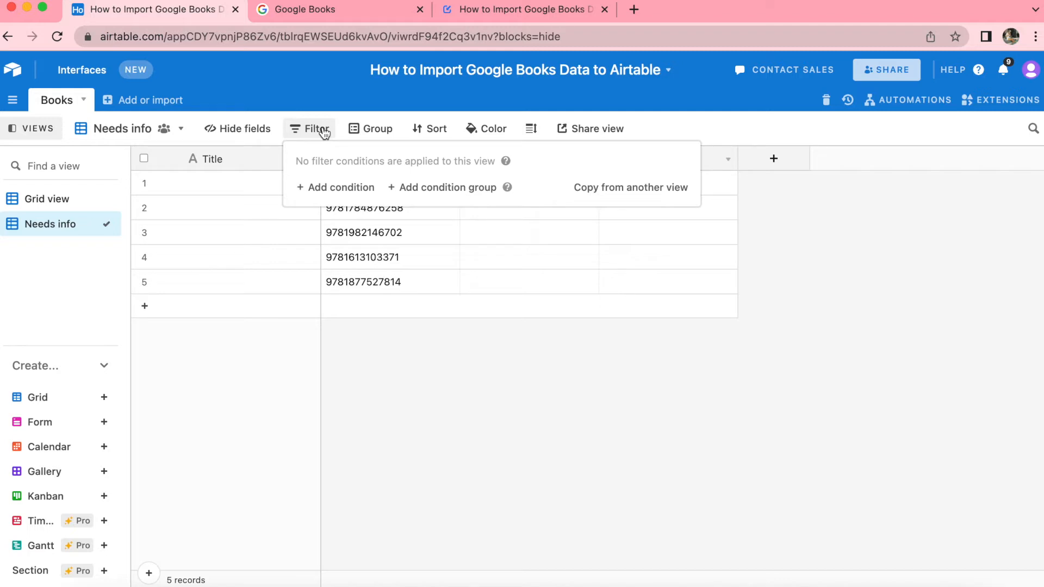
{"action": "left_click", "coordinate": [342, 187]}
{"action": "left_click", "coordinate": [381, 188]}
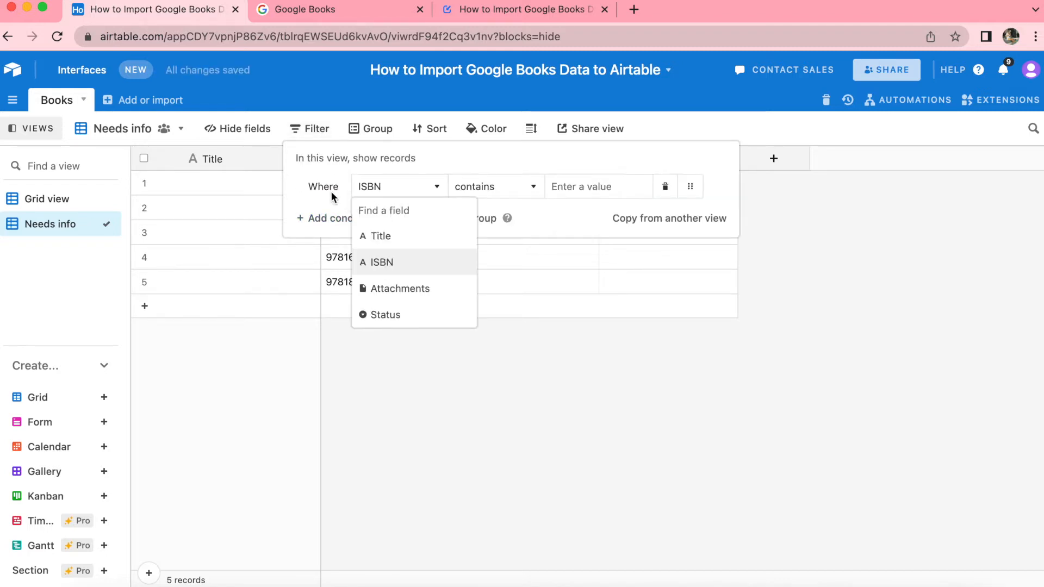
{"action": "left_click", "coordinate": [384, 263]}
{"action": "left_click", "coordinate": [520, 186]}
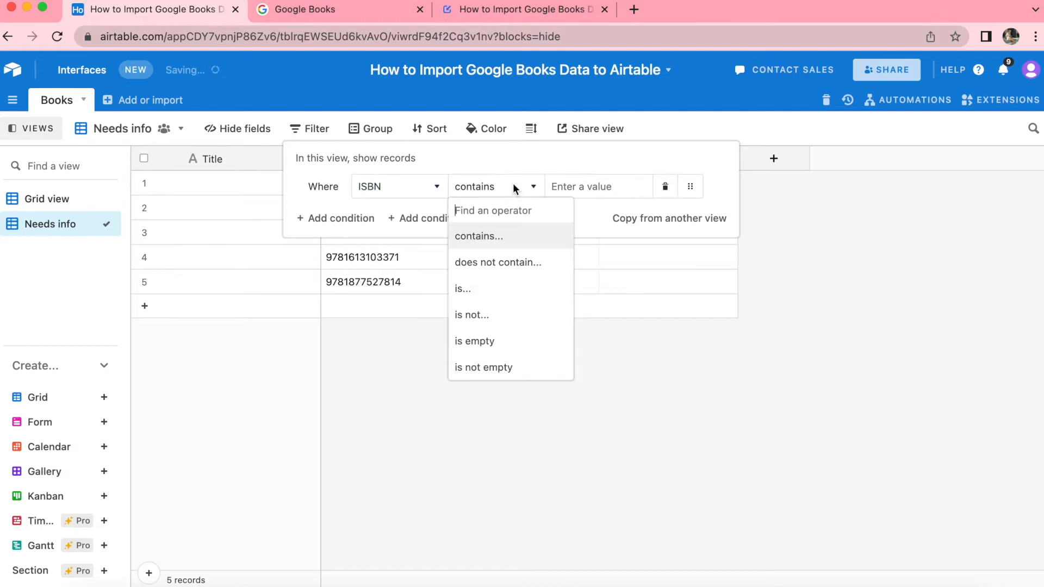
{"action": "left_click", "coordinate": [500, 366]}
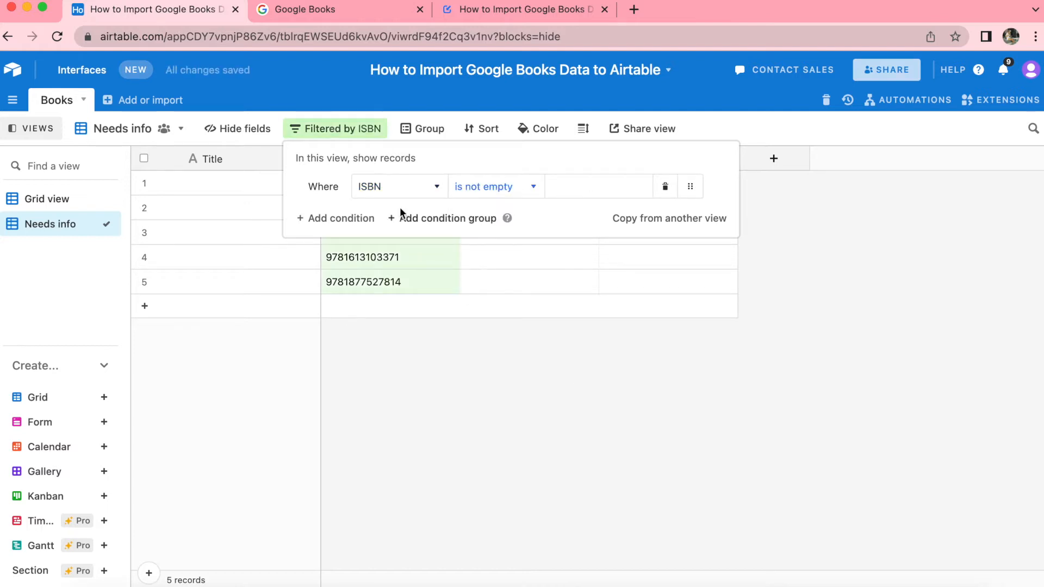
Step: Add a second filter condition to the view, joined by and, requiring that Title is empty
{"action": "left_click", "coordinate": [339, 224]}
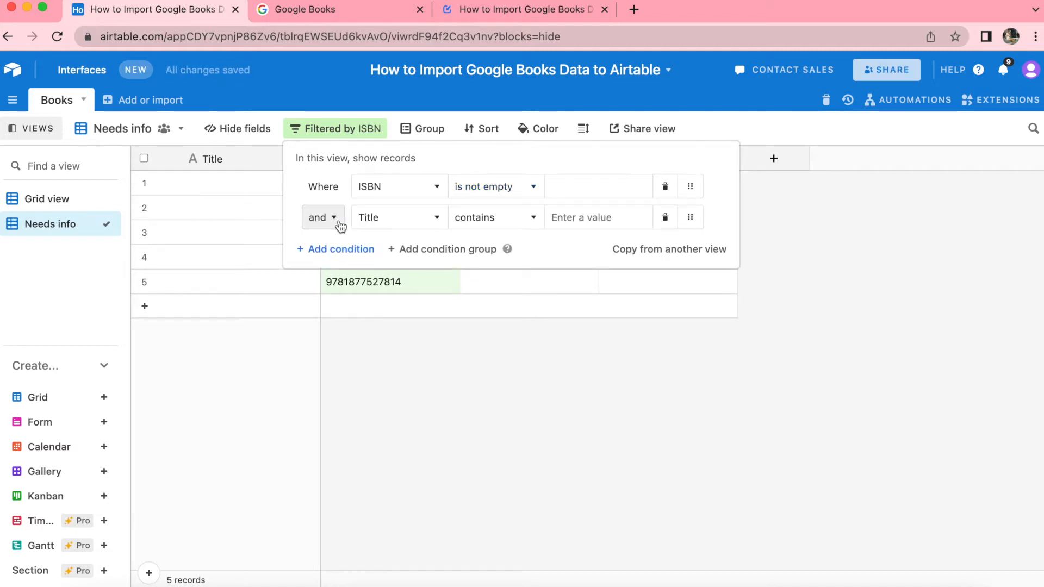
{"action": "left_click", "coordinate": [380, 218]}
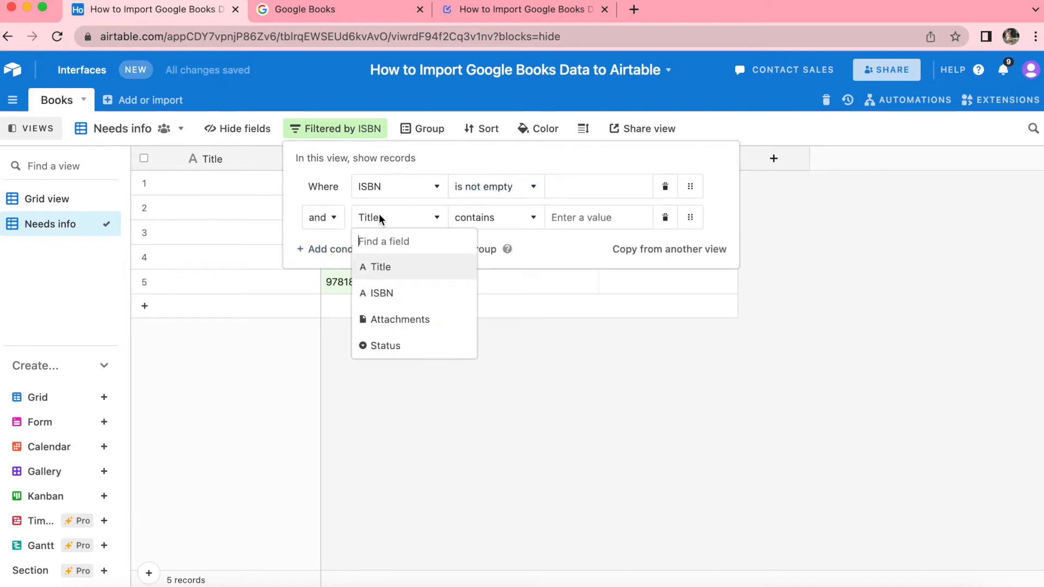
{"action": "left_click", "coordinate": [399, 275]}
{"action": "left_click", "coordinate": [512, 223]}
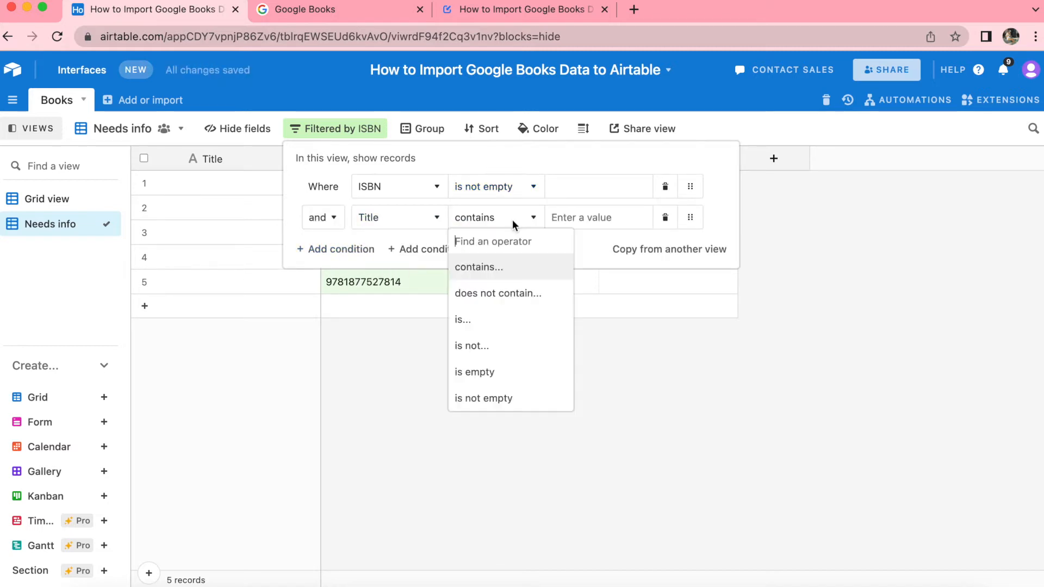
{"action": "left_click", "coordinate": [515, 372]}
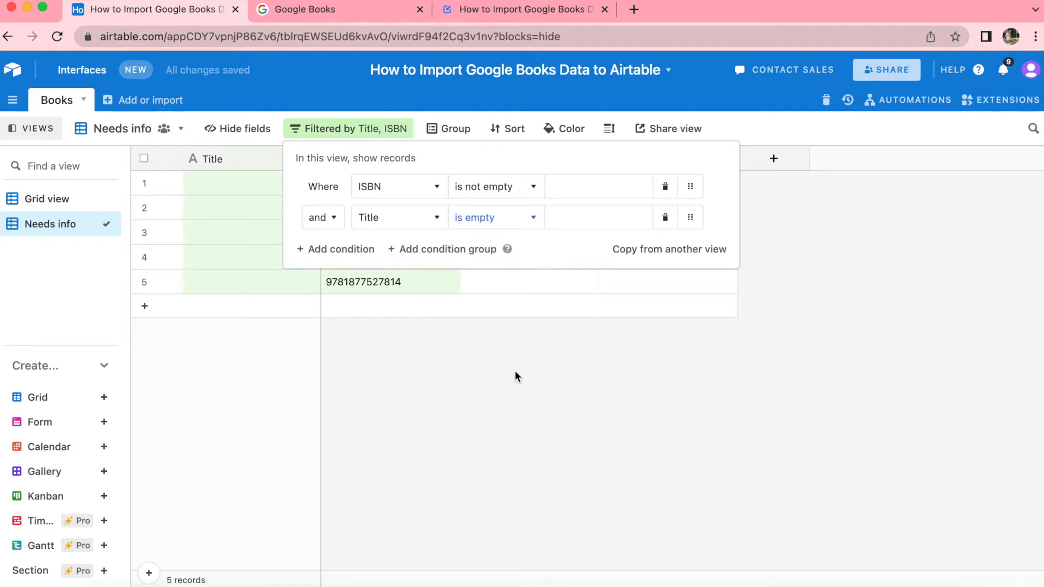
{"action": "left_click", "coordinate": [624, 363]}
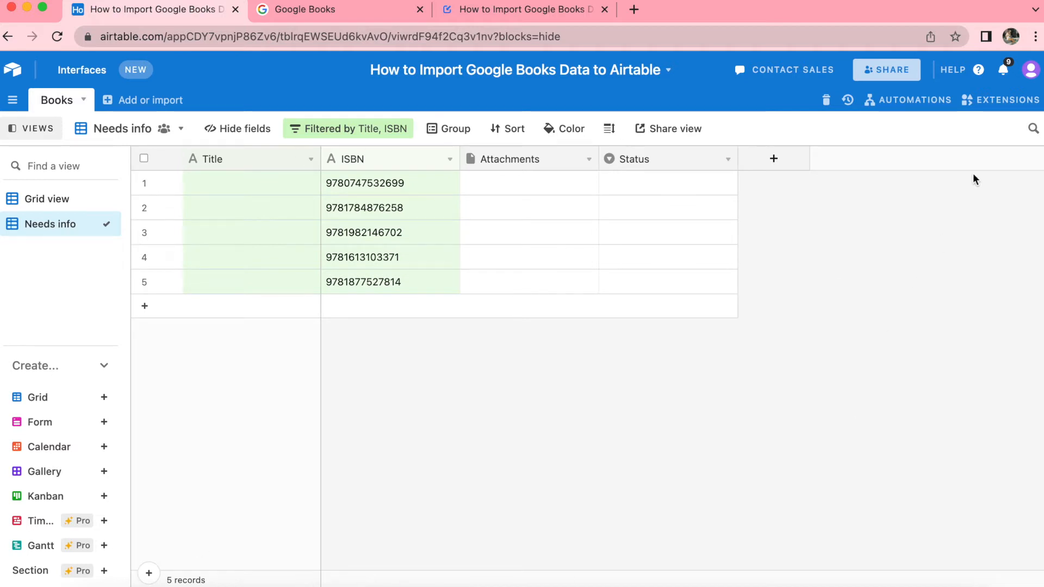
Step: Find the Data Fetcher extension in the marketplace, add it to the base and sign up for it with Google
{"action": "left_click", "coordinate": [996, 101]}
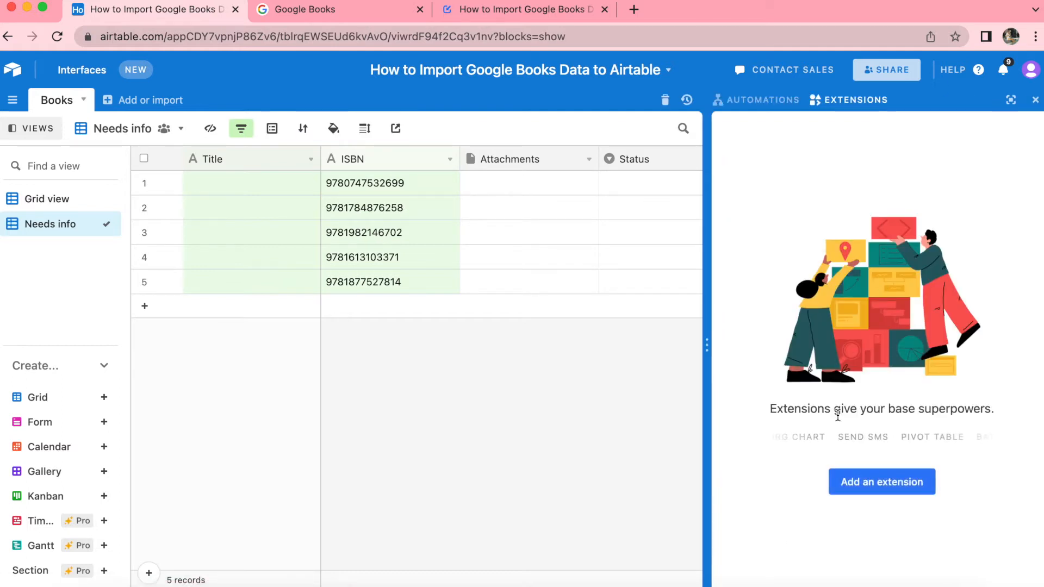
{"action": "left_click", "coordinate": [875, 490]}
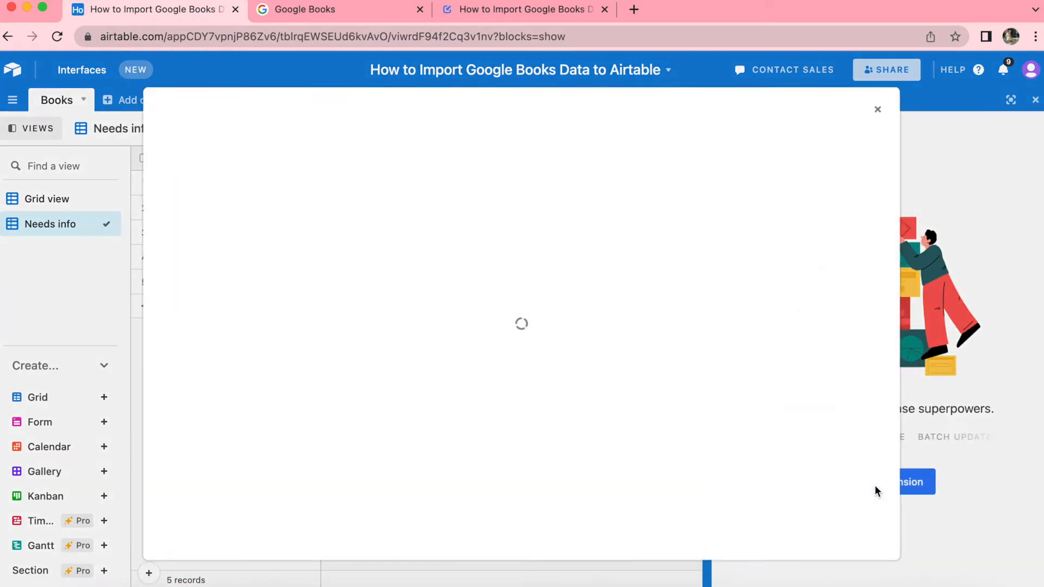
{"action": "left_click", "coordinate": [750, 151]}
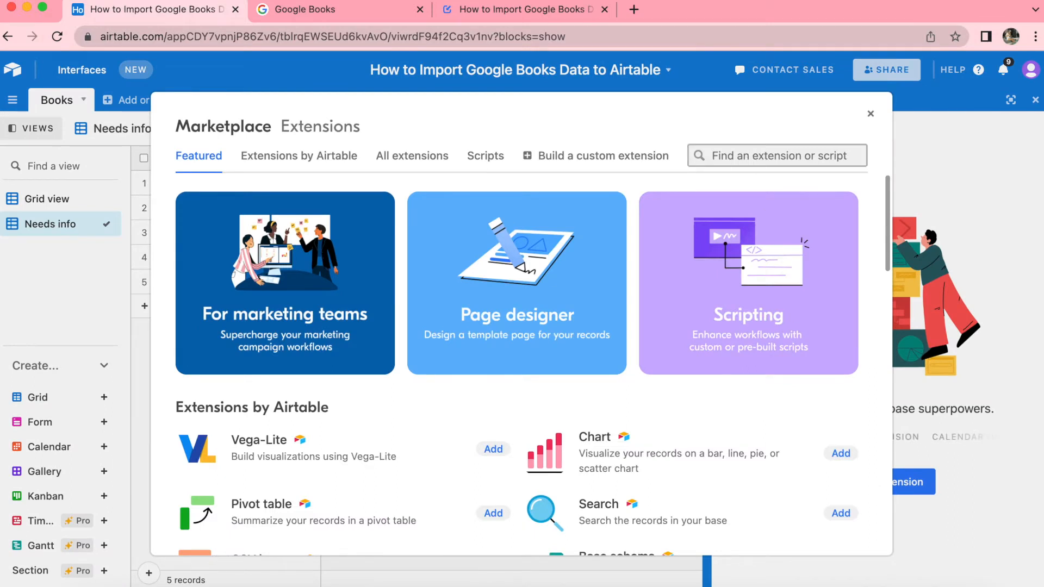
{"action": "type", "text": "data fet"}
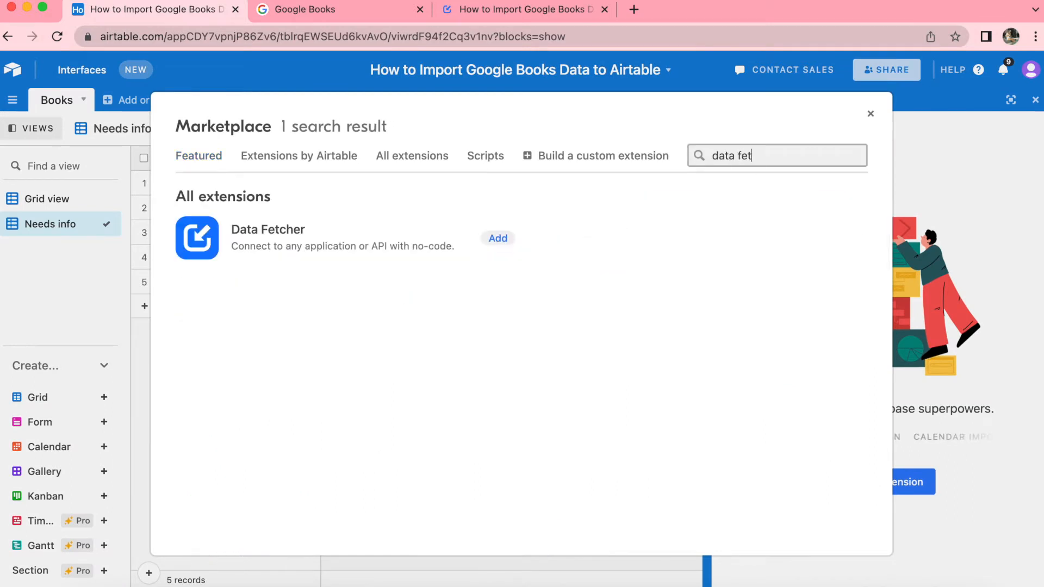
{"action": "left_click", "coordinate": [498, 239]}
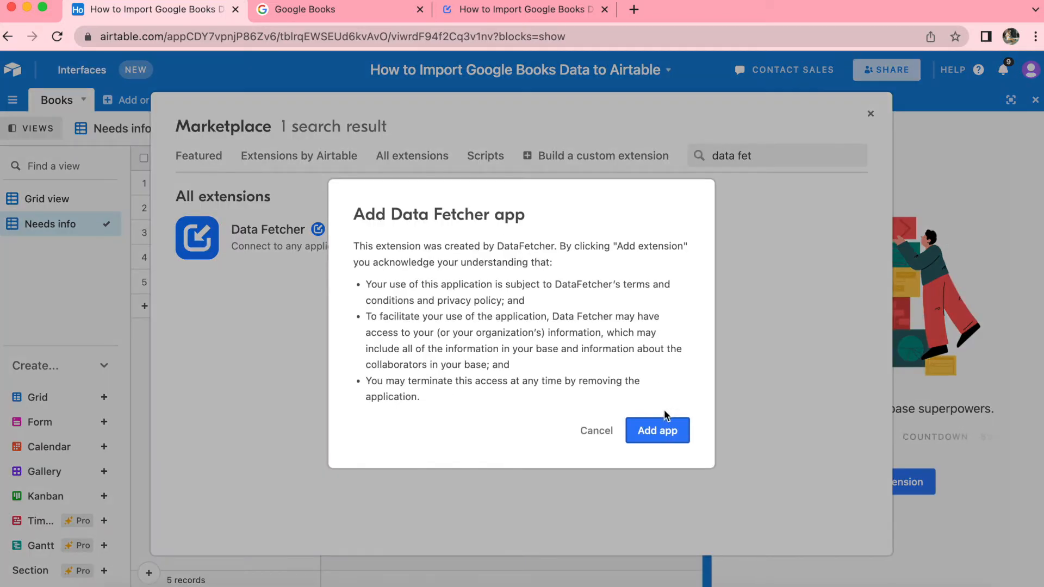
{"action": "left_click", "coordinate": [665, 433]}
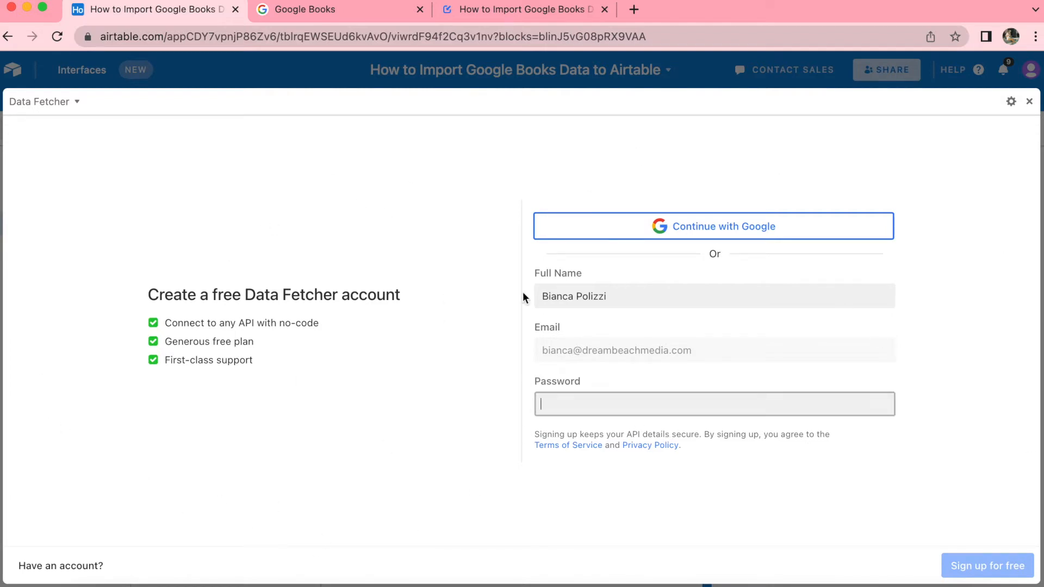
{"action": "left_click", "coordinate": [758, 237]}
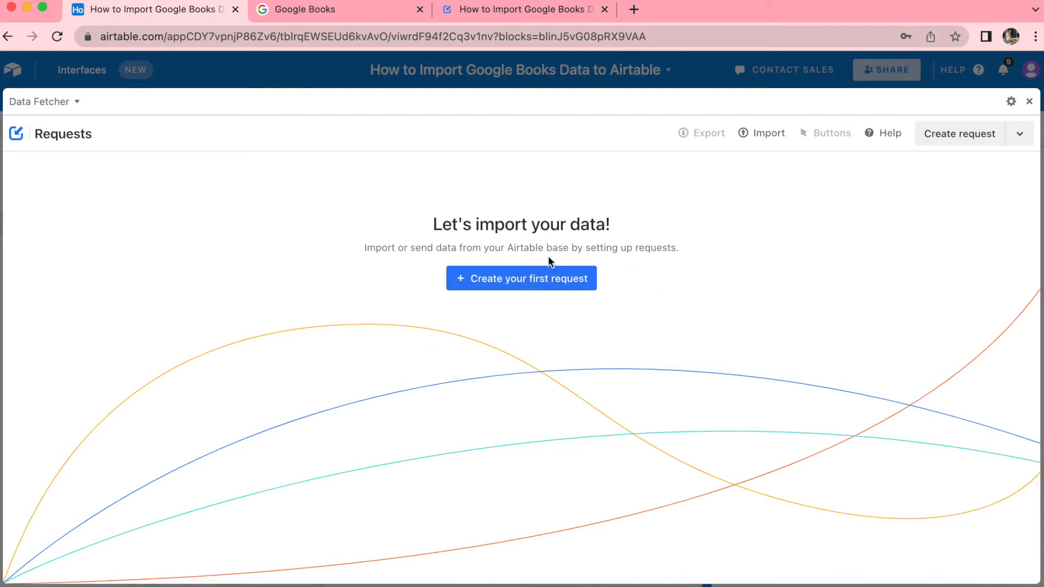
Step: Create the first Data Fetcher request and name it Fetch Book Data
{"action": "left_click", "coordinate": [541, 283]}
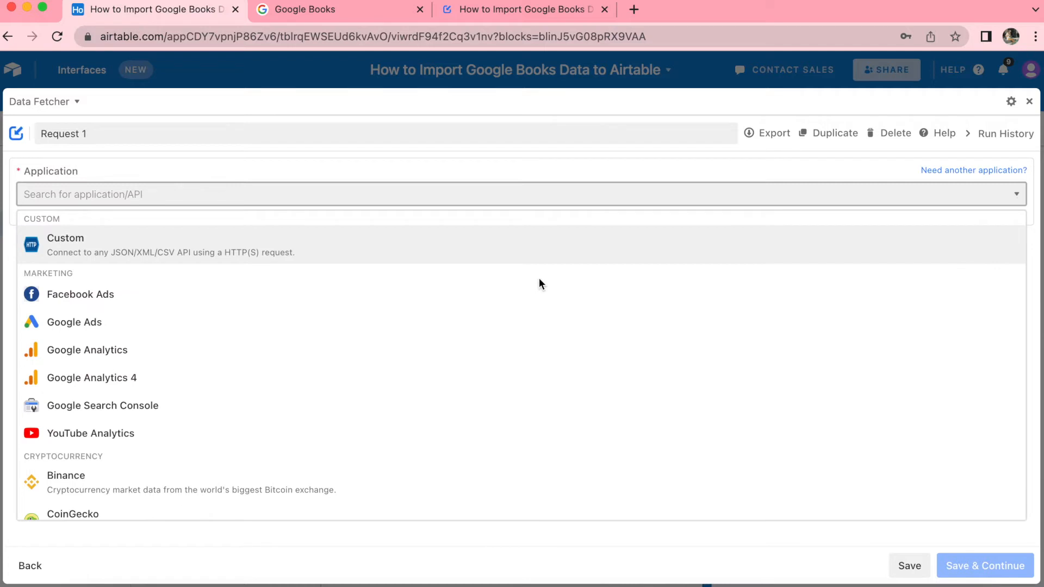
{"action": "left_click_drag", "start_coordinate": [87, 133], "coordinate": [29, 120]}
{"action": "type", "text": "Fetch Book Data"}
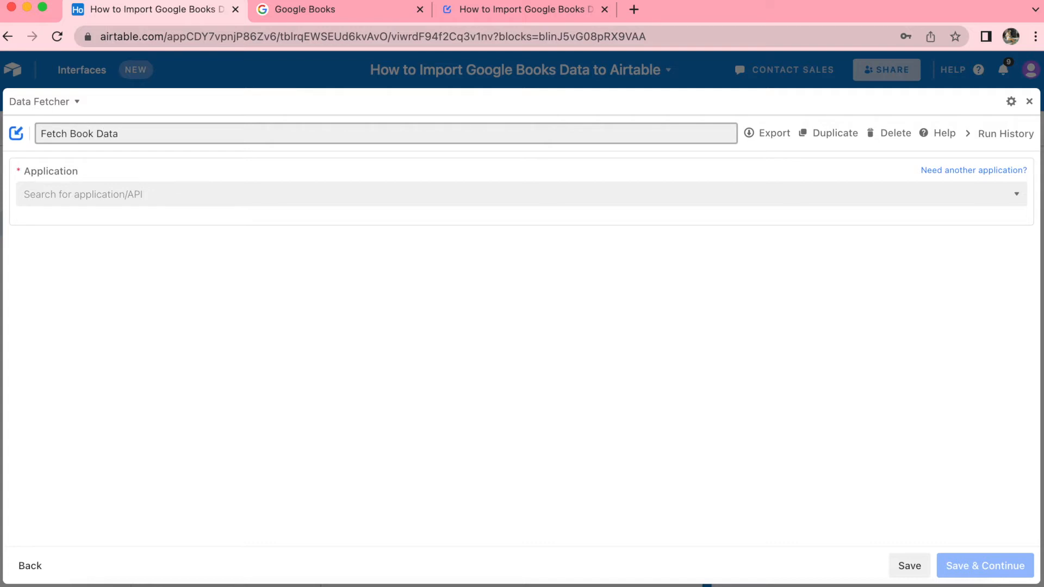
Step: Set the request's application to Google Books with the Search volumes by title/author/ISBN endpoint, and save to continue
{"action": "left_click", "coordinate": [38, 194]}
{"action": "type", "text": "G"}
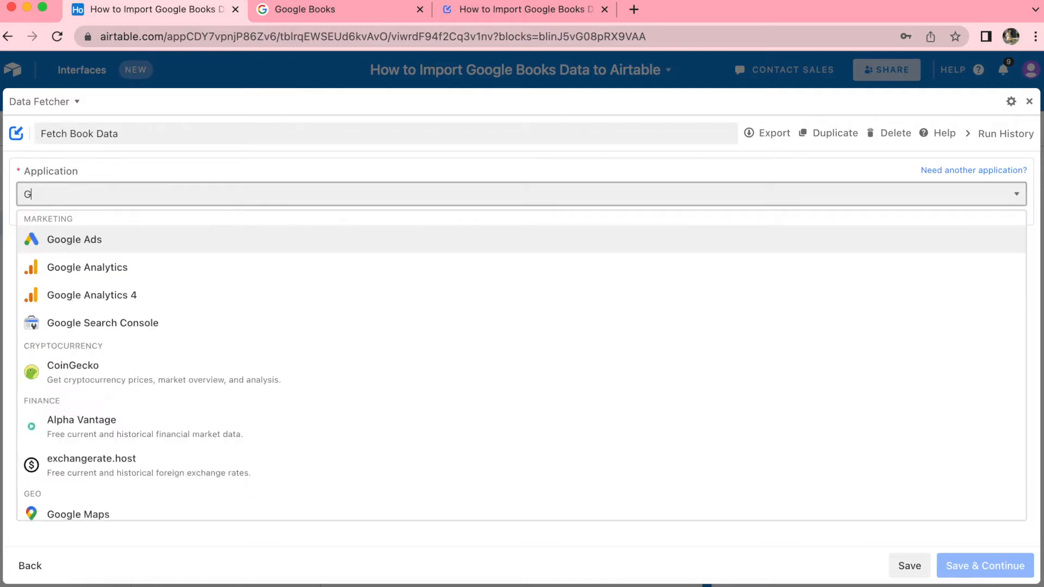
{"action": "type", "text": "oogle Book"}
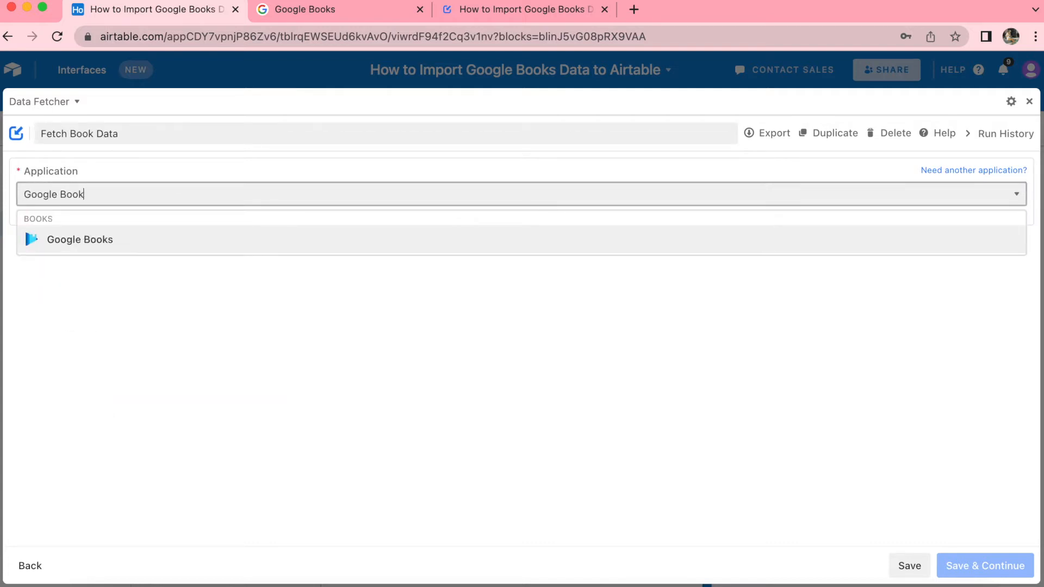
{"action": "left_click", "coordinate": [79, 240]}
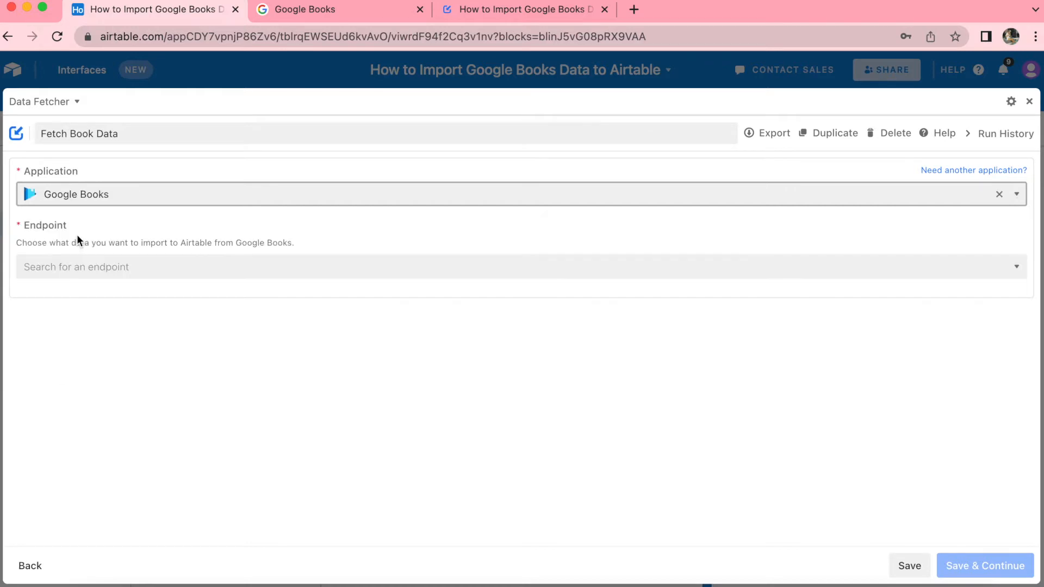
{"action": "left_click", "coordinate": [100, 266]}
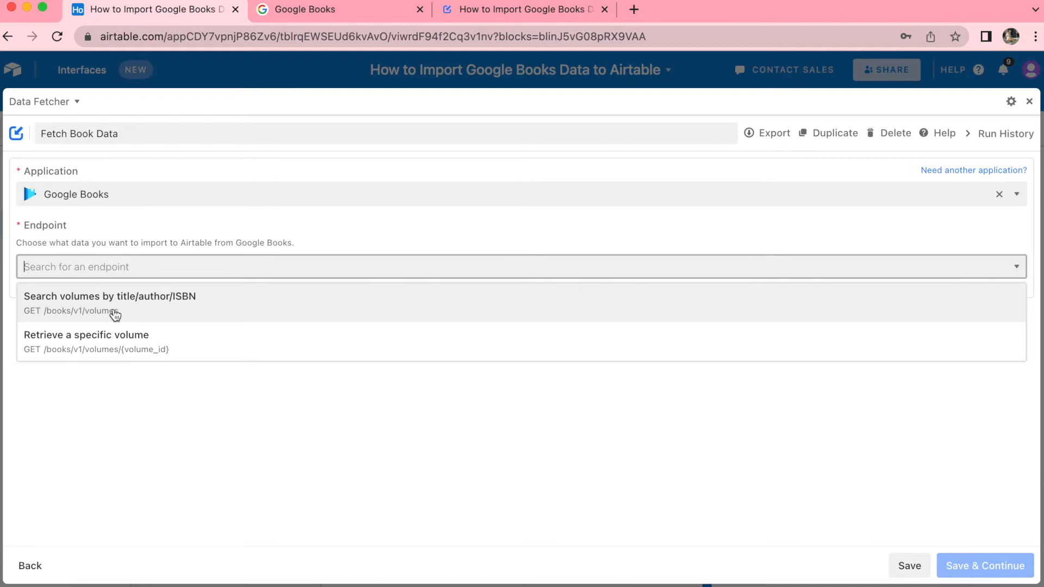
{"action": "left_click", "coordinate": [196, 302]}
{"action": "left_click", "coordinate": [1004, 576]}
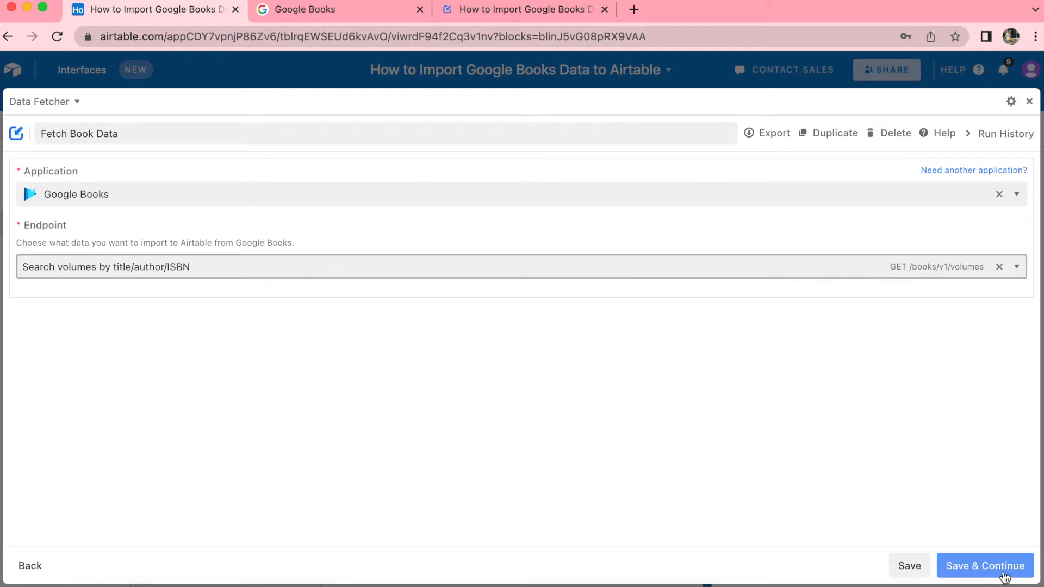
{"action": "left_click", "coordinate": [1004, 577]}
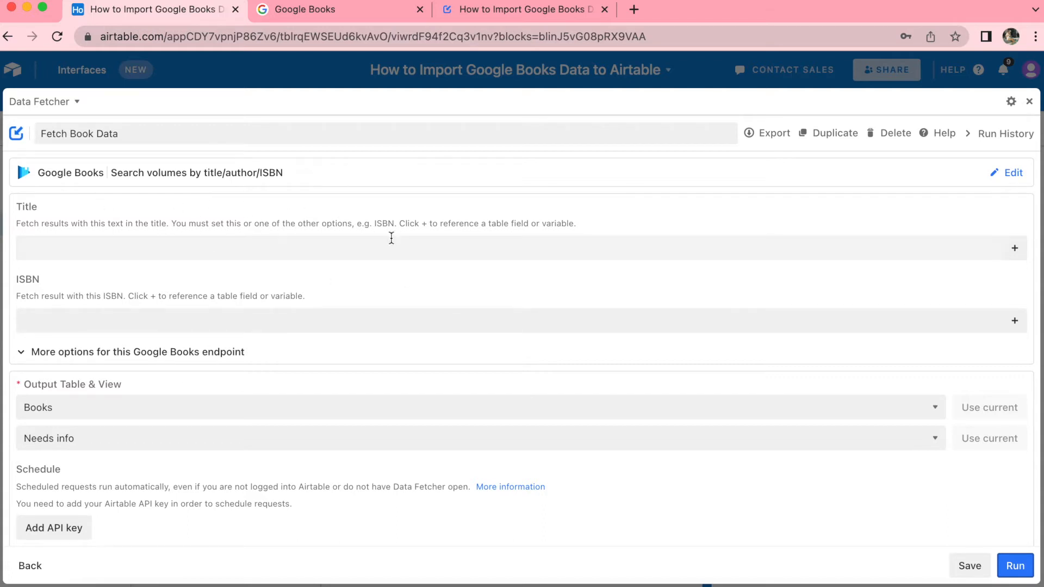
Step: Examine the search options of the Google Books endpoint, including the additional ones such as author, publisher and category
{"action": "left_click", "coordinate": [311, 251]}
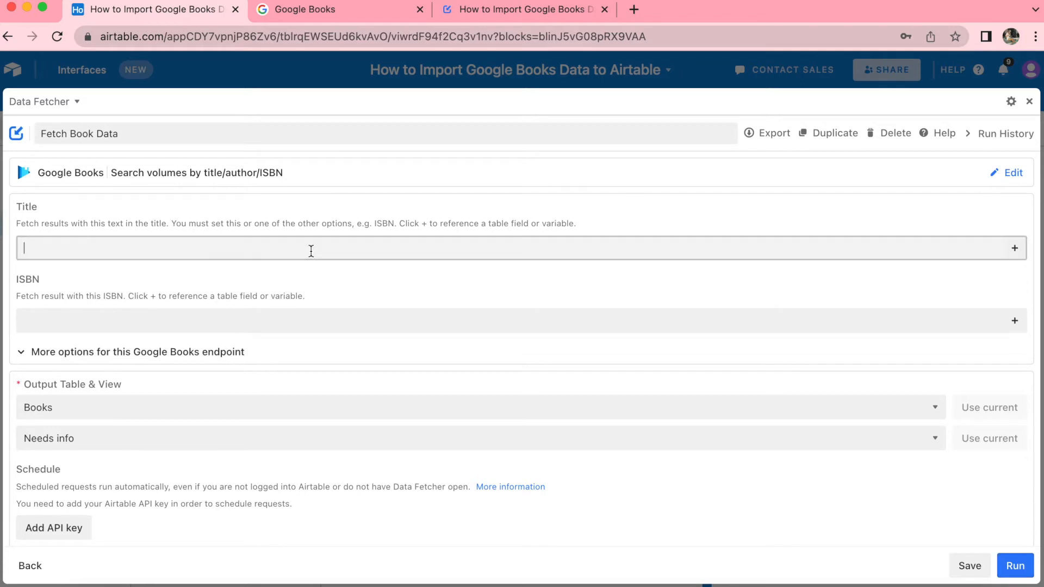
{"action": "left_click_drag", "start_coordinate": [19, 280], "coordinate": [122, 296]}
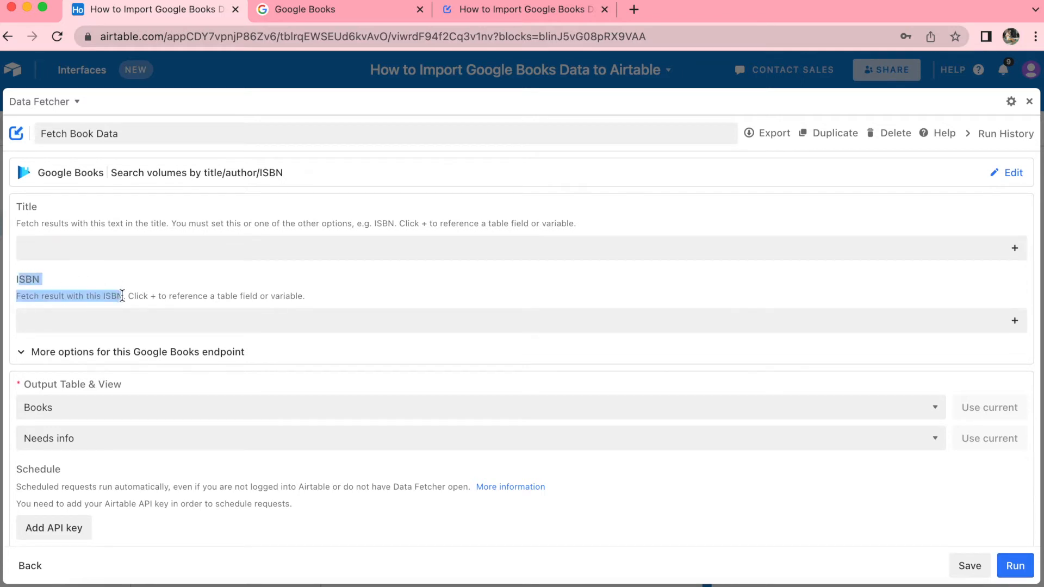
{"action": "left_click", "coordinate": [222, 345]}
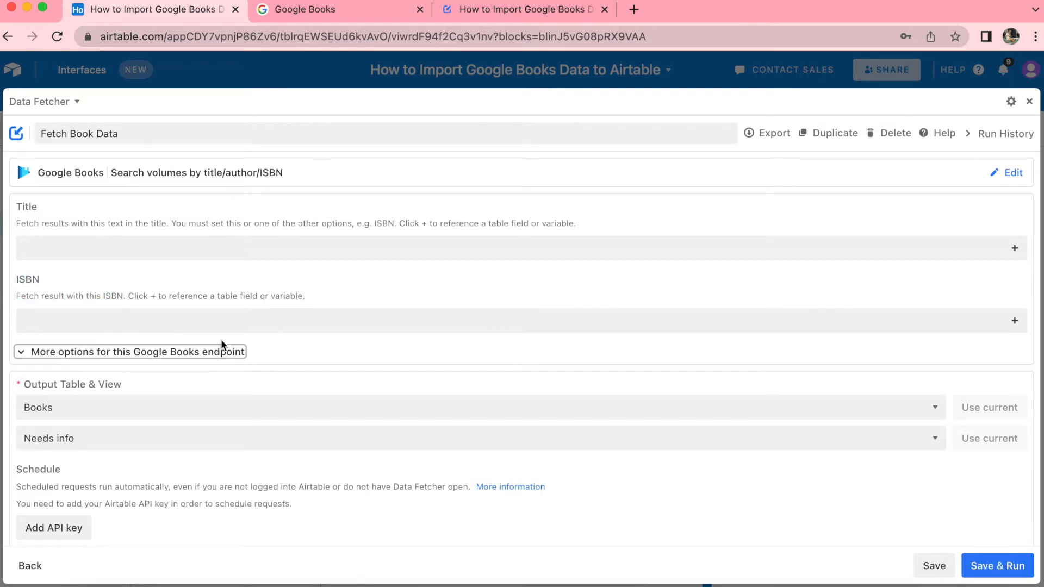
{"action": "left_click", "coordinate": [124, 361]}
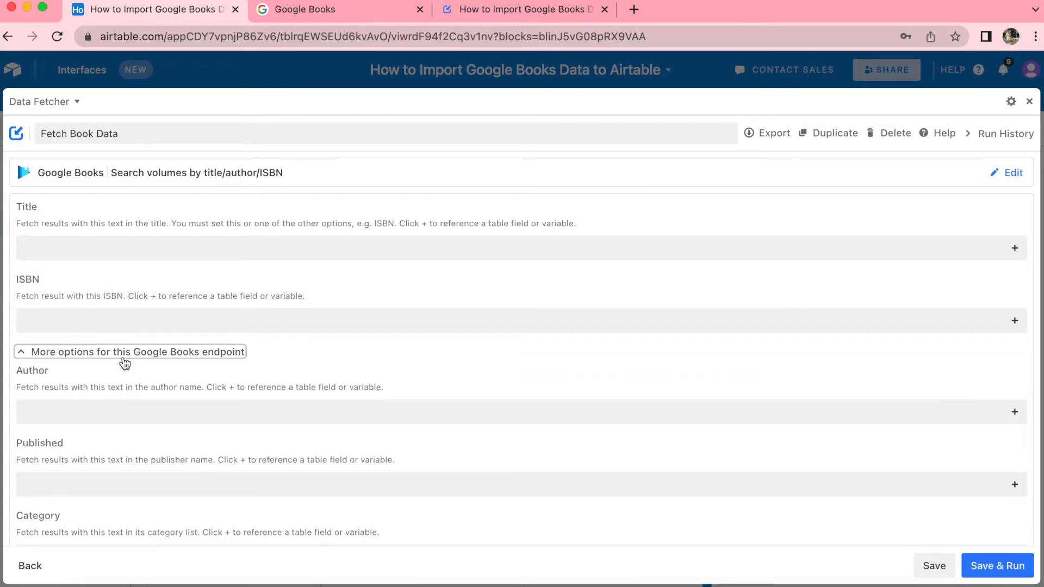
{"action": "scroll", "coordinate": [179, 494], "scroll_direction": "down", "scroll_amount": 2}
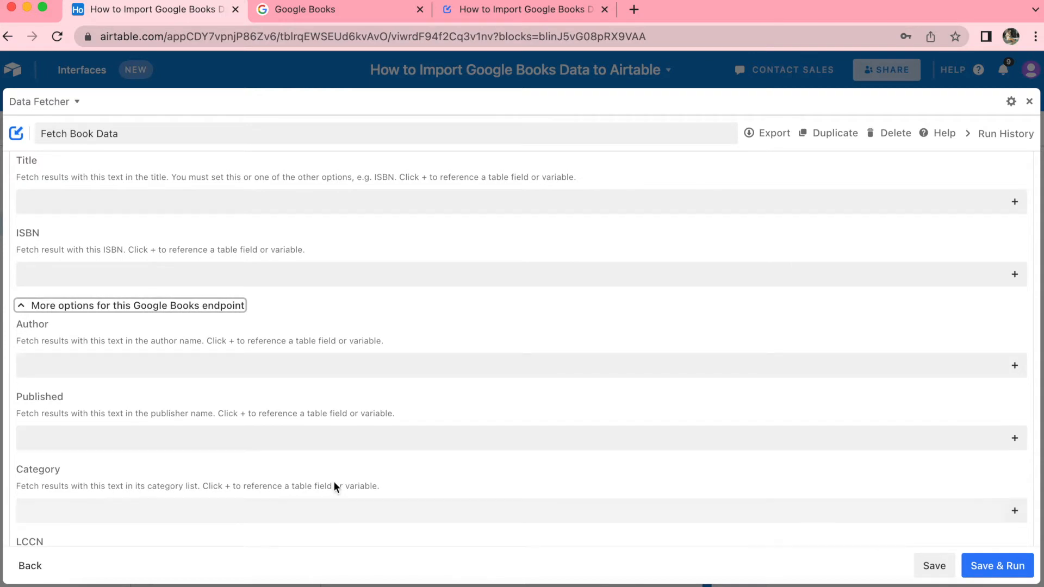
{"action": "scroll", "coordinate": [168, 513], "scroll_direction": "down", "scroll_amount": 4}
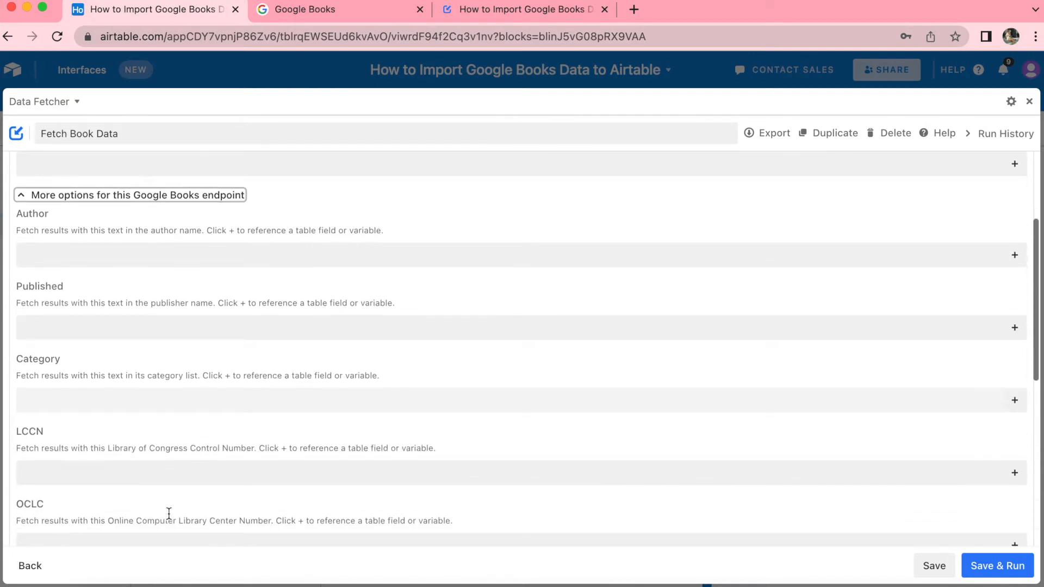
{"action": "scroll", "coordinate": [169, 513], "scroll_direction": "down", "scroll_amount": 10}
{"action": "scroll", "coordinate": [169, 513], "scroll_direction": "up", "scroll_amount": 13}
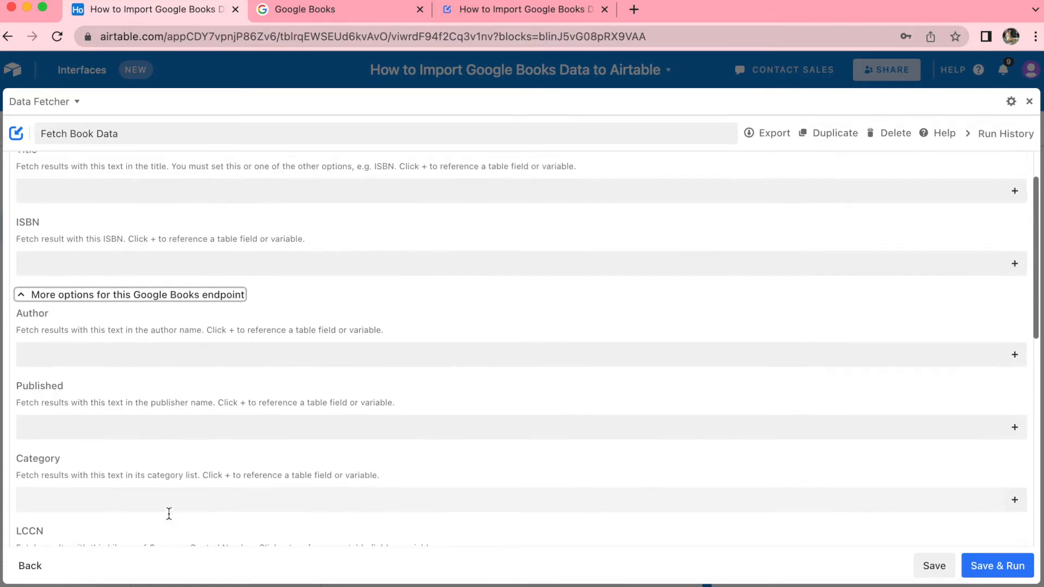
{"action": "scroll", "coordinate": [155, 391], "scroll_direction": "up", "scroll_amount": 1}
{"action": "left_click", "coordinate": [148, 354]}
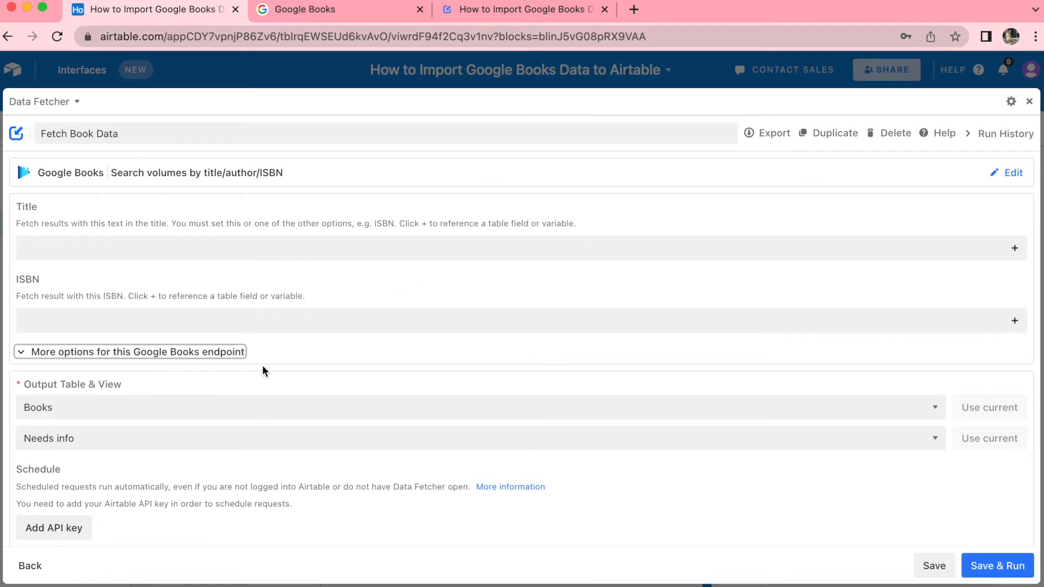
{"action": "left_click", "coordinate": [375, 291]}
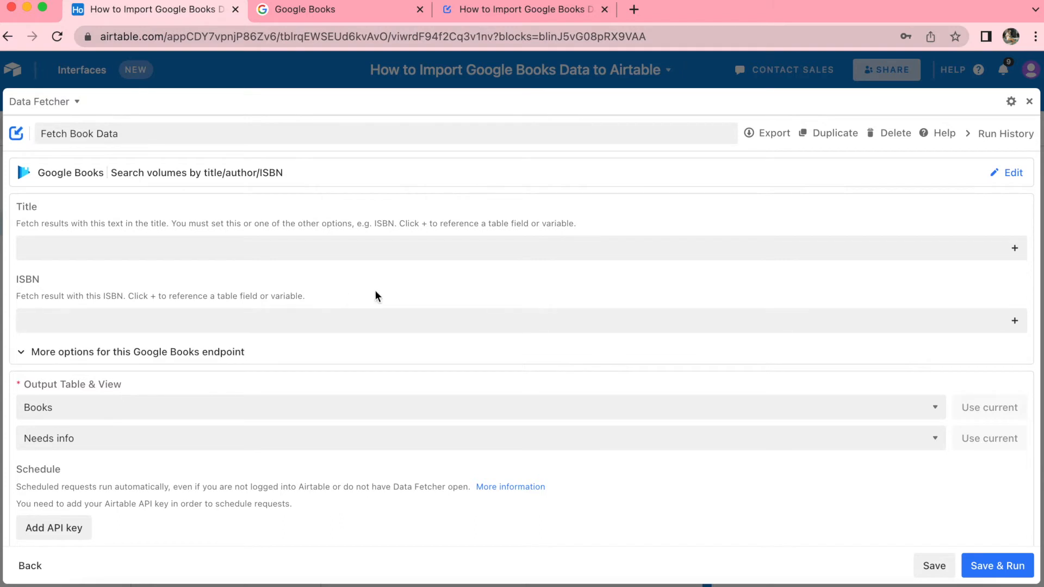
Step: Insert a reference to the Books table's ISBN field as the request's ISBN, run for every record in the Needs info view
{"action": "left_click", "coordinate": [1015, 320]}
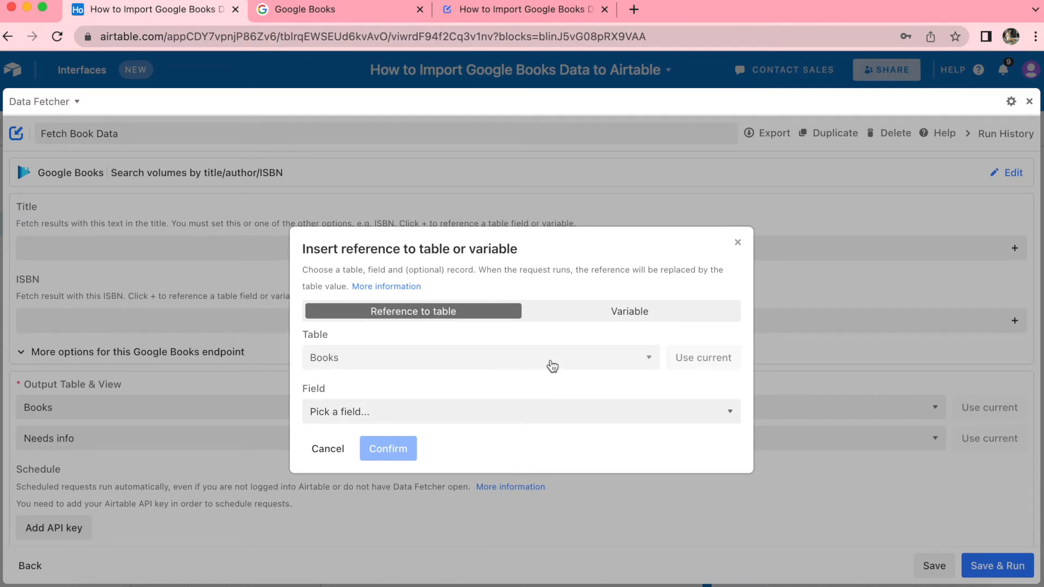
{"action": "left_click", "coordinate": [523, 418]}
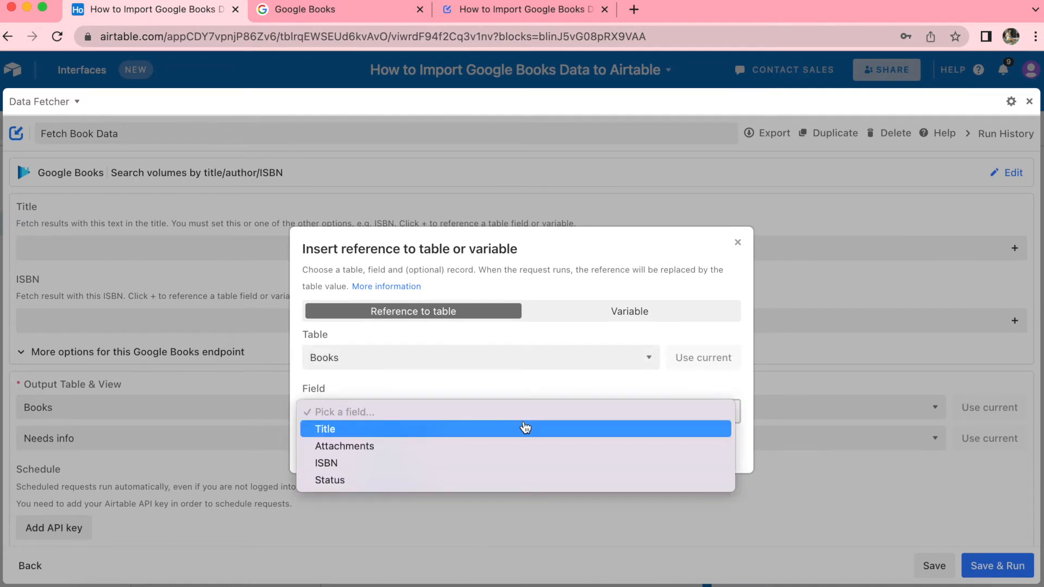
{"action": "left_click", "coordinate": [514, 462]}
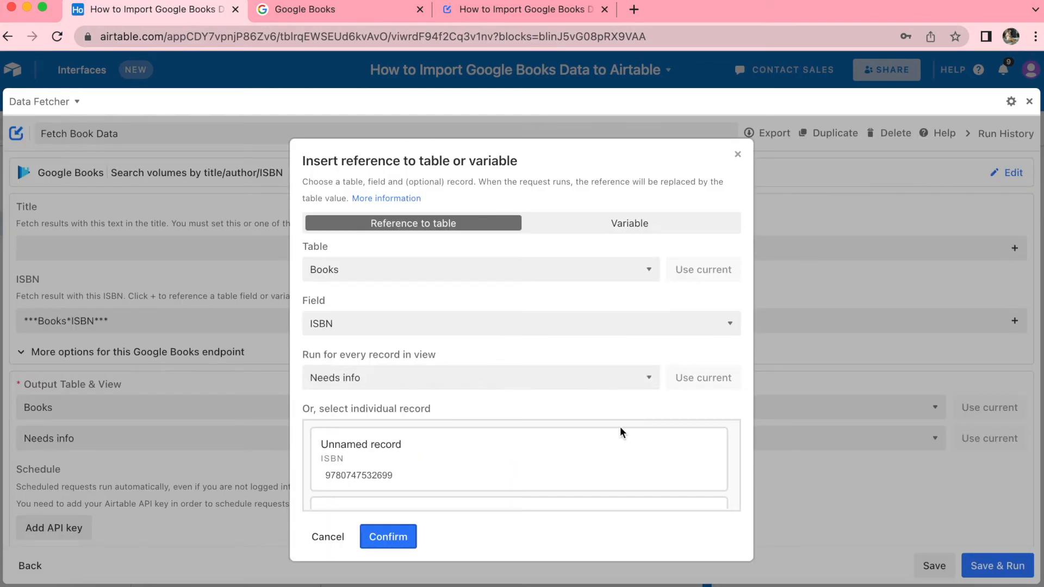
{"action": "scroll", "coordinate": [621, 432], "scroll_direction": "down", "scroll_amount": 5}
{"action": "scroll", "coordinate": [528, 461], "scroll_direction": "up", "scroll_amount": 5}
{"action": "left_click", "coordinate": [422, 377]}
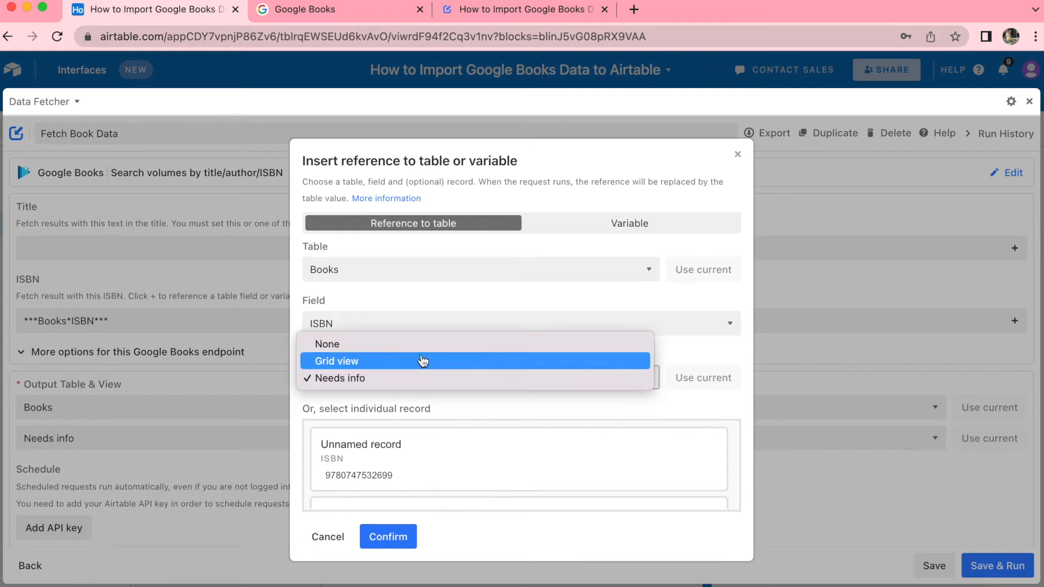
{"action": "left_click", "coordinate": [361, 386]}
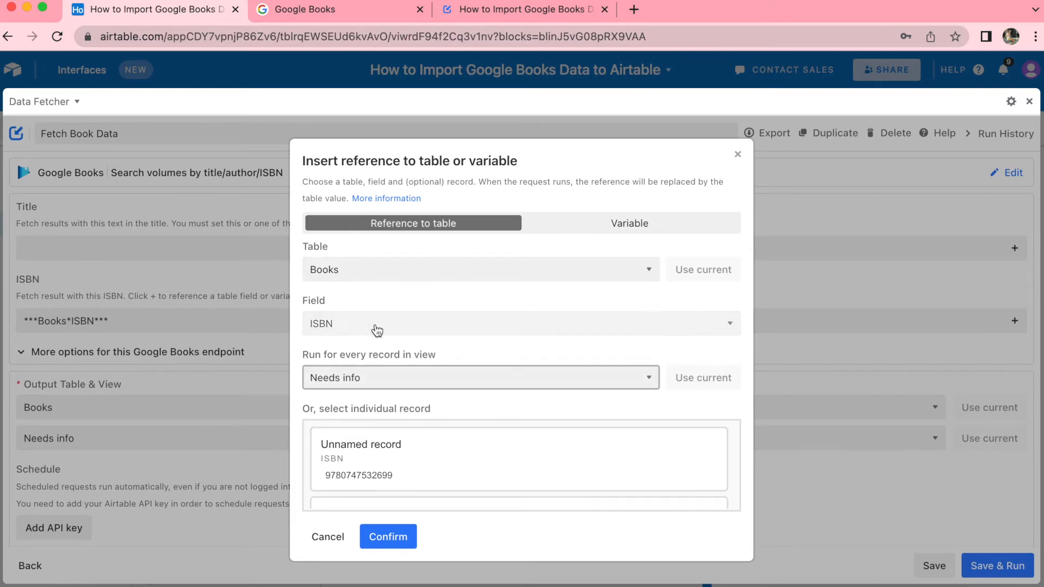
{"action": "left_click", "coordinate": [386, 537]}
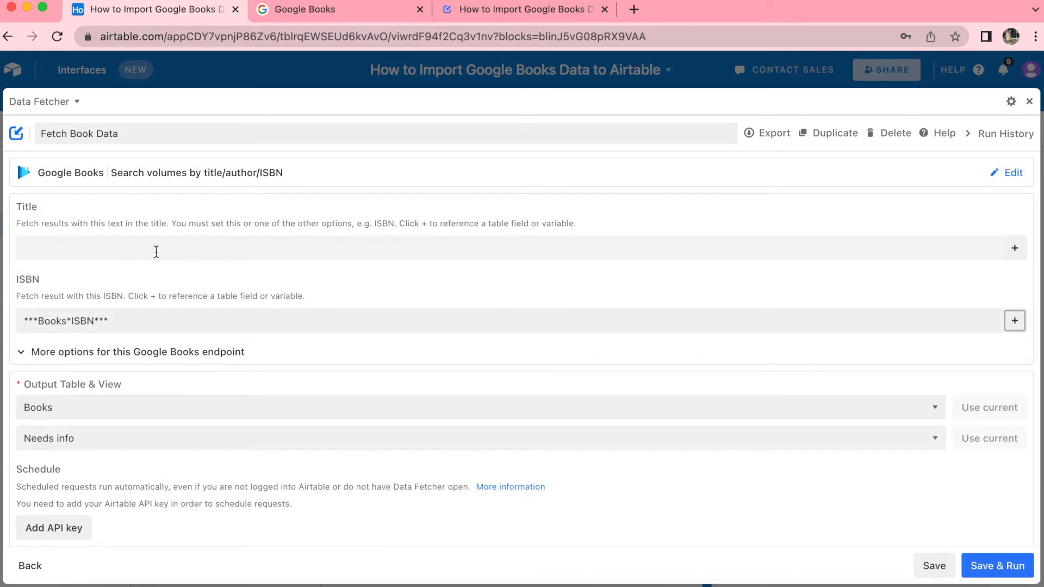
Step: Save and run the request, agreeing to update the output table, to reach the response field mapping
{"action": "scroll", "coordinate": [406, 382], "scroll_direction": "down", "scroll_amount": 2}
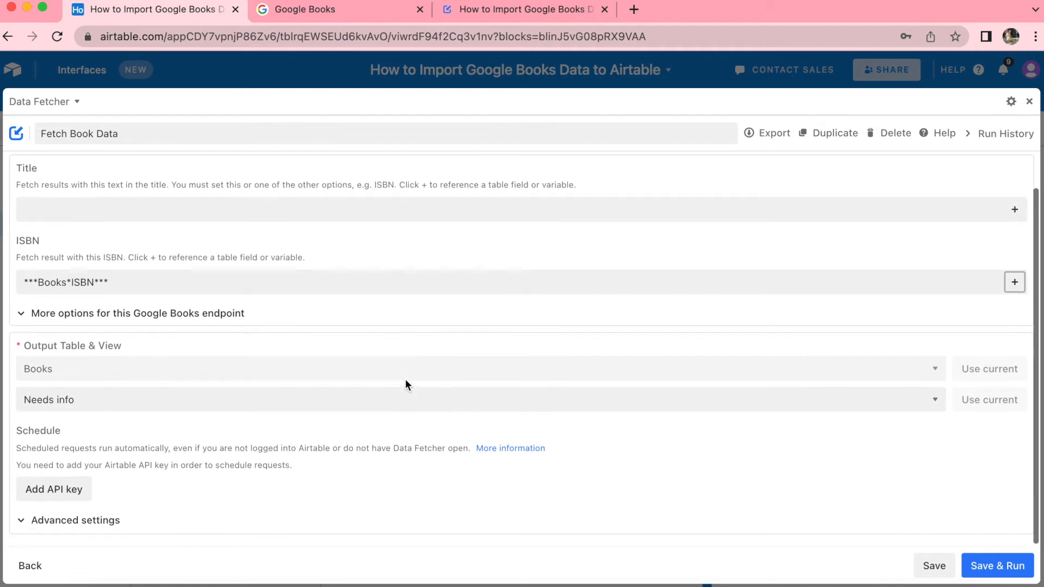
{"action": "left_click", "coordinate": [999, 568]}
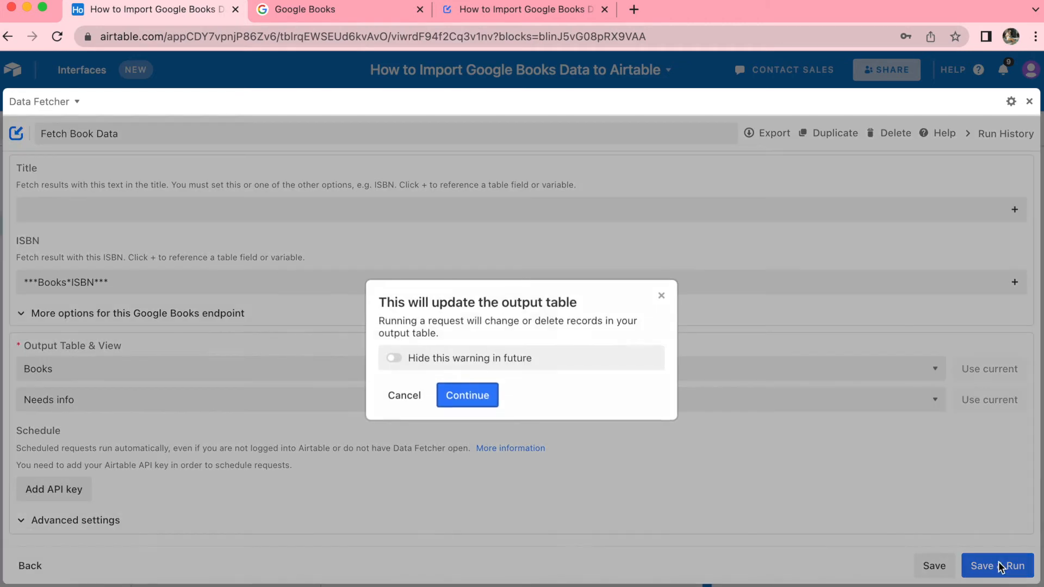
{"action": "left_click", "coordinate": [483, 393]}
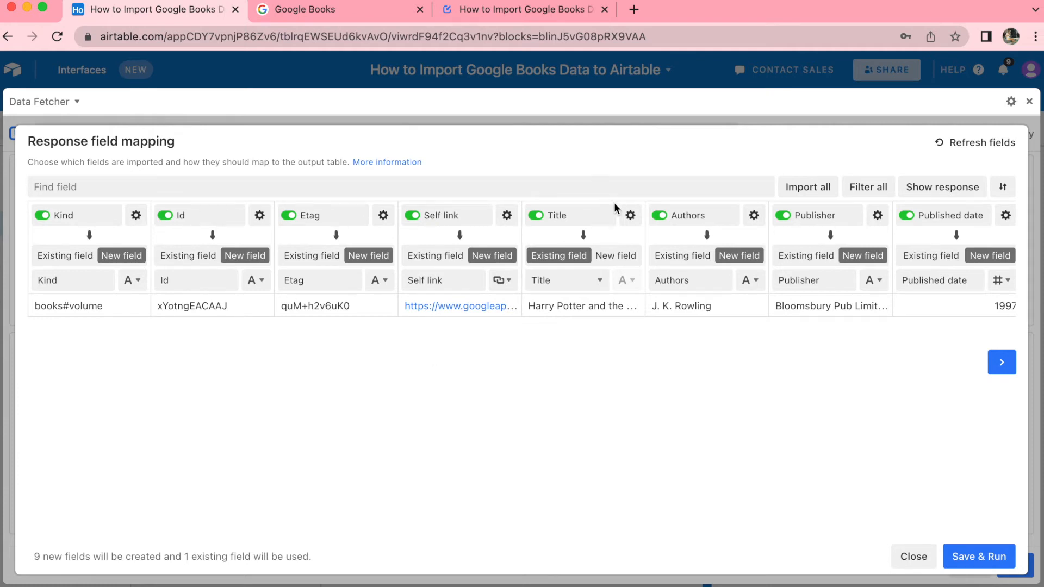
Step: Exclude all response fields from the import, and enable only Title and Authors
{"action": "left_click", "coordinate": [54, 218]}
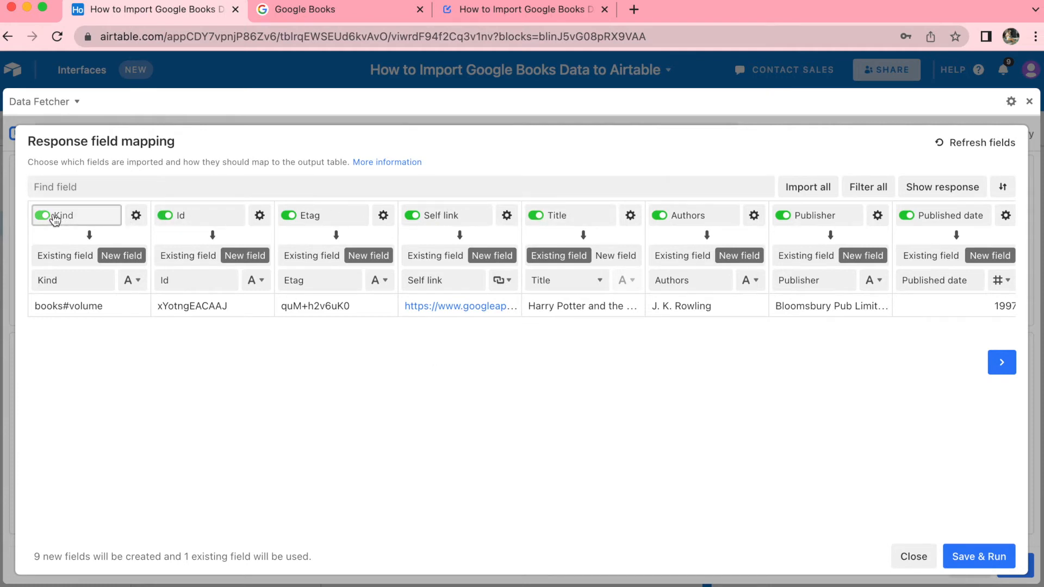
{"action": "left_click", "coordinate": [47, 216]}
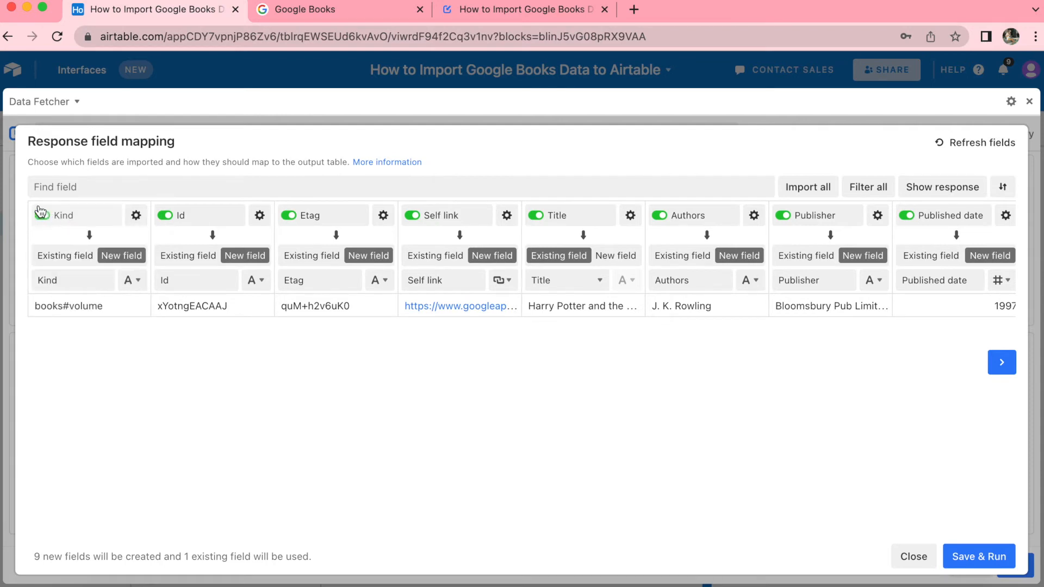
{"action": "left_click", "coordinate": [872, 189]}
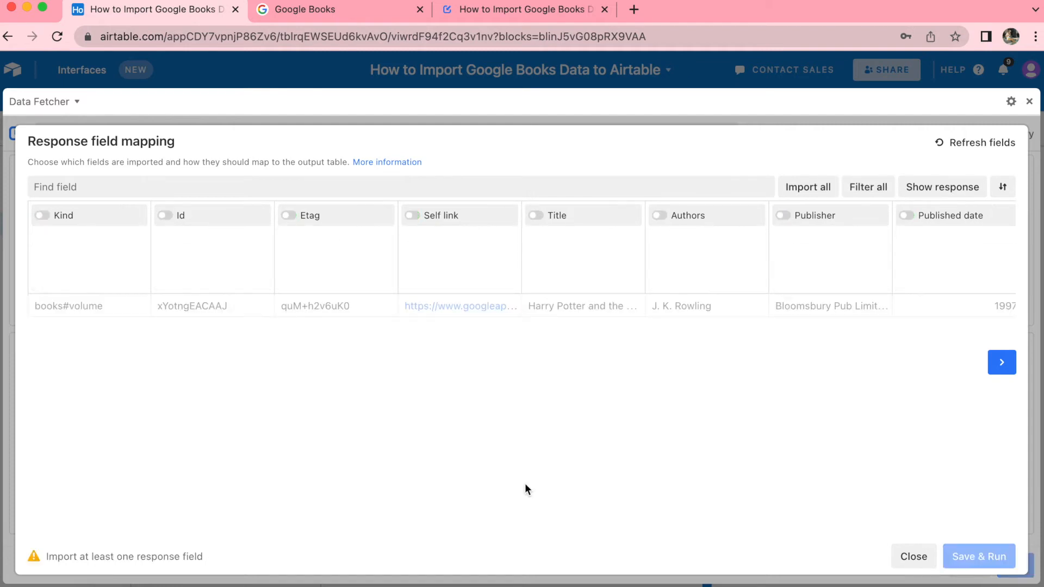
{"action": "left_click", "coordinate": [536, 216]}
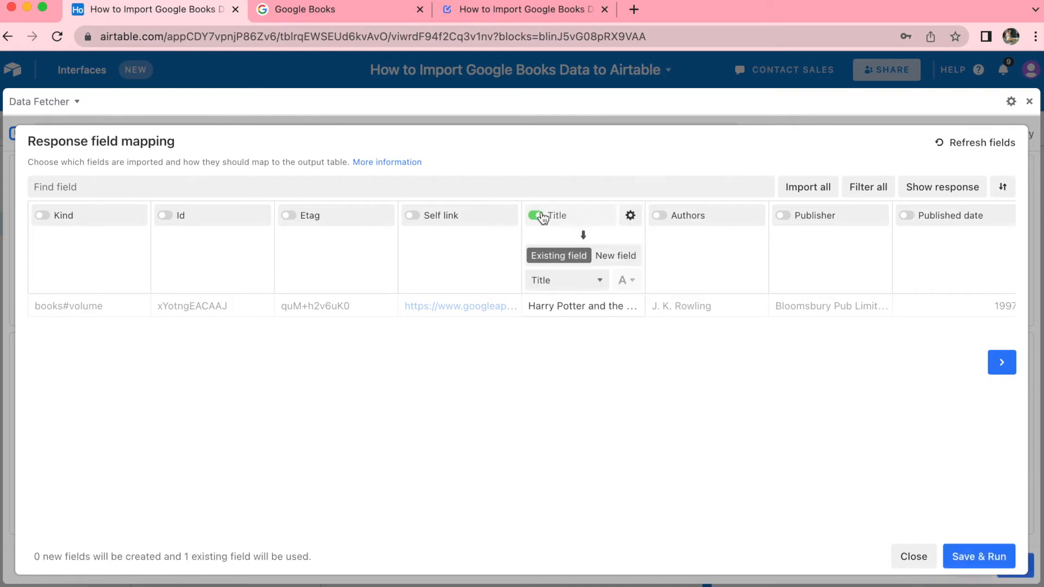
{"action": "left_click", "coordinate": [666, 218]}
Step: Find the Description and Published date response fields and enable both for import
{"action": "left_click", "coordinate": [299, 185]}
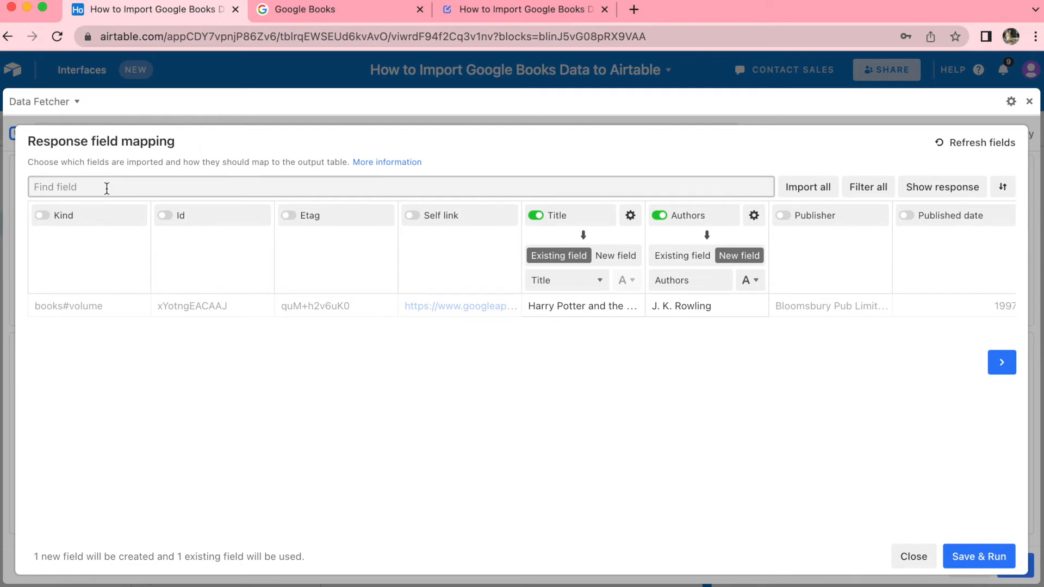
{"action": "type", "text": "desc"}
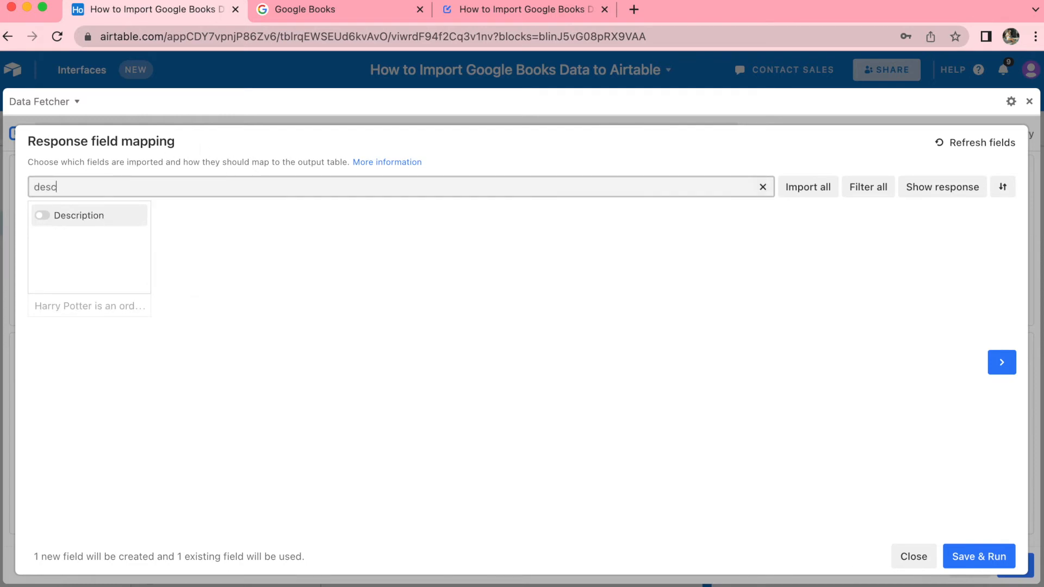
{"action": "left_click", "coordinate": [44, 216]}
{"action": "left_click_drag", "start_coordinate": [81, 187], "coordinate": [25, 180]}
{"action": "type", "text": "publ"}
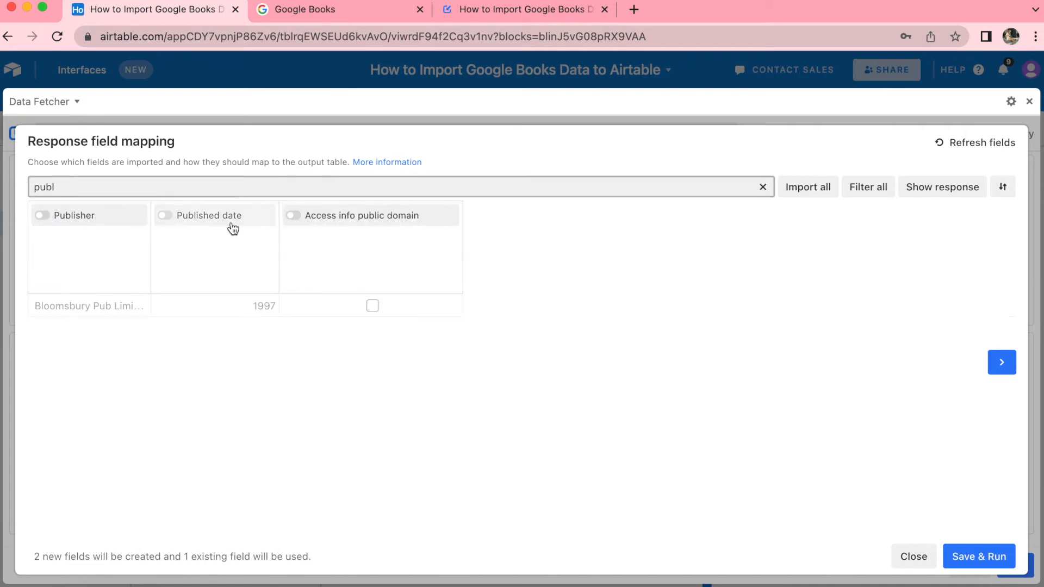
{"action": "left_click", "coordinate": [234, 229]}
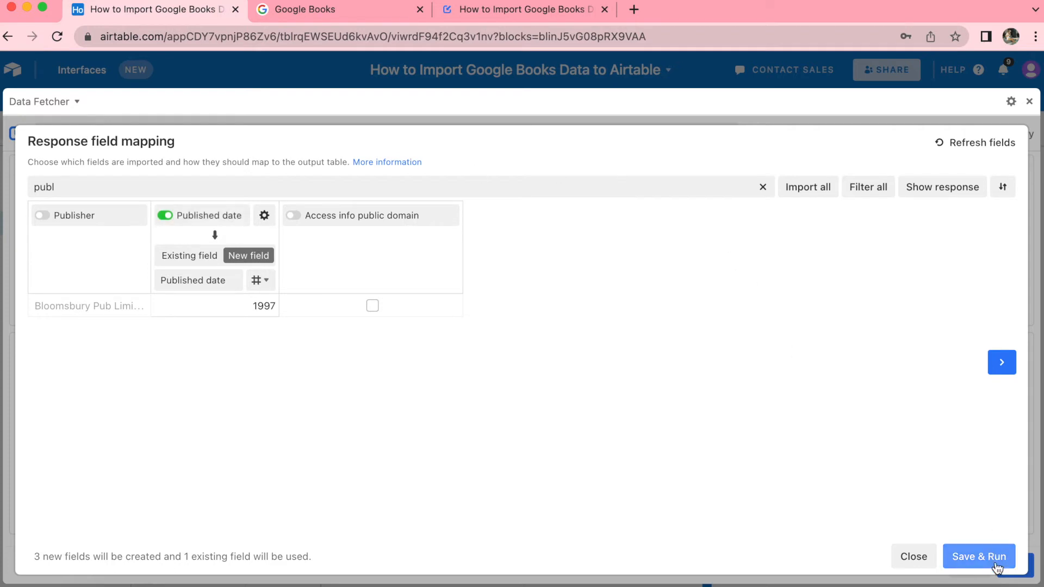
Step: Save the field mapping and run the request, and show the imported records in the Books table's Grid view
{"action": "left_click", "coordinate": [978, 556]}
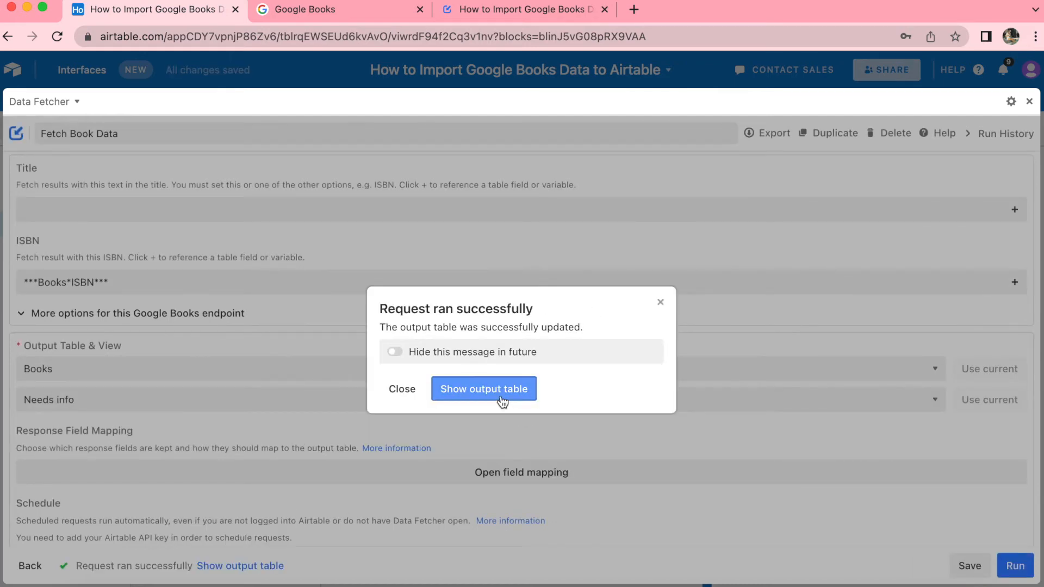
{"action": "left_click", "coordinate": [501, 401]}
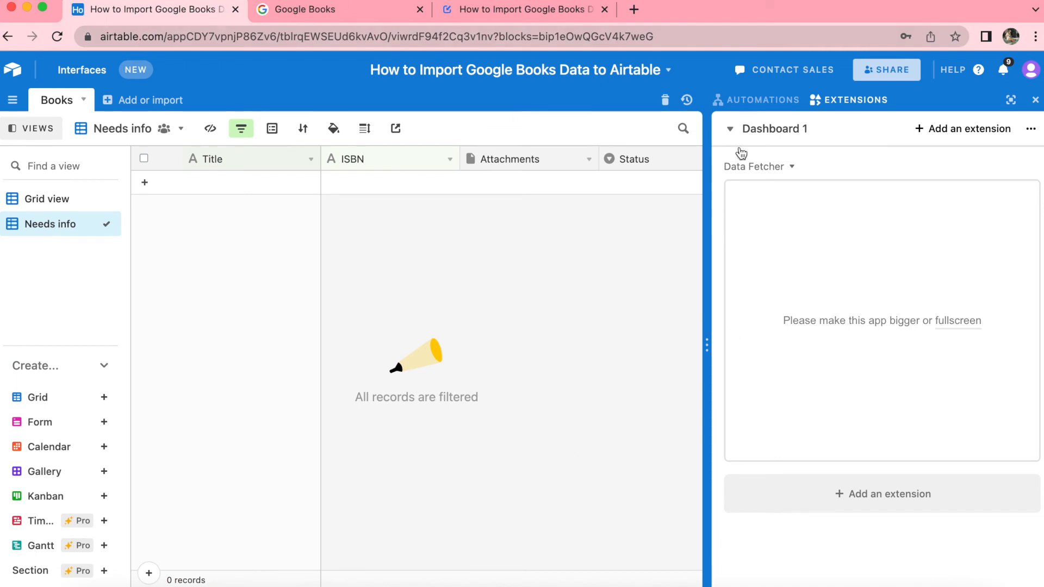
{"action": "left_click", "coordinate": [45, 204]}
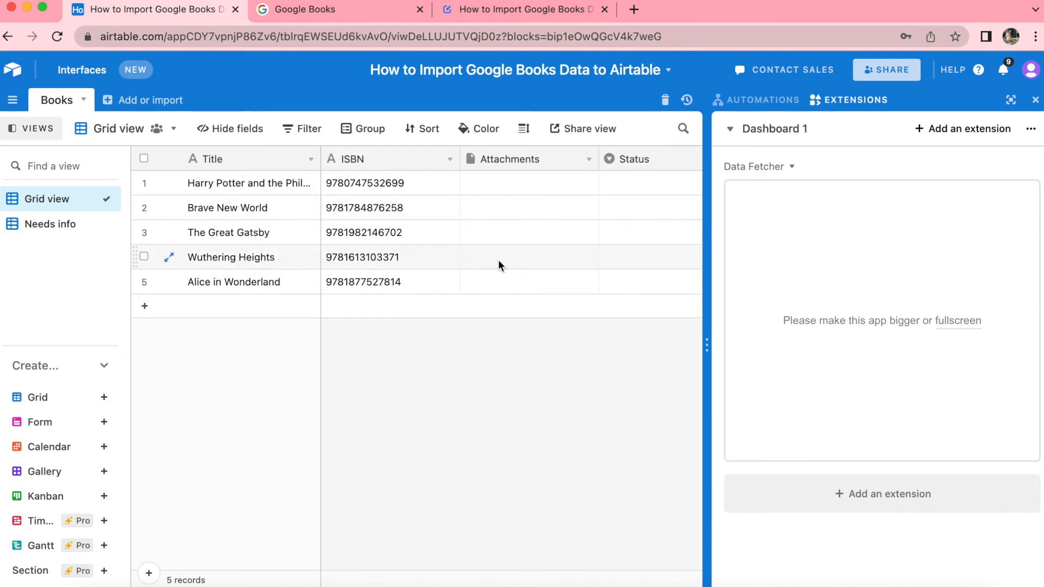
Step: Look across the Books grid to examine the imported Authors, Published date and Description fields
{"action": "scroll", "coordinate": [497, 259], "scroll_direction": "right", "scroll_amount": 5}
{"action": "scroll", "coordinate": [498, 259], "scroll_direction": "left", "scroll_amount": 3}
{"action": "scroll", "coordinate": [498, 259], "scroll_direction": "right", "scroll_amount": 6}
{"action": "scroll", "coordinate": [498, 259], "scroll_direction": "left", "scroll_amount": 1}
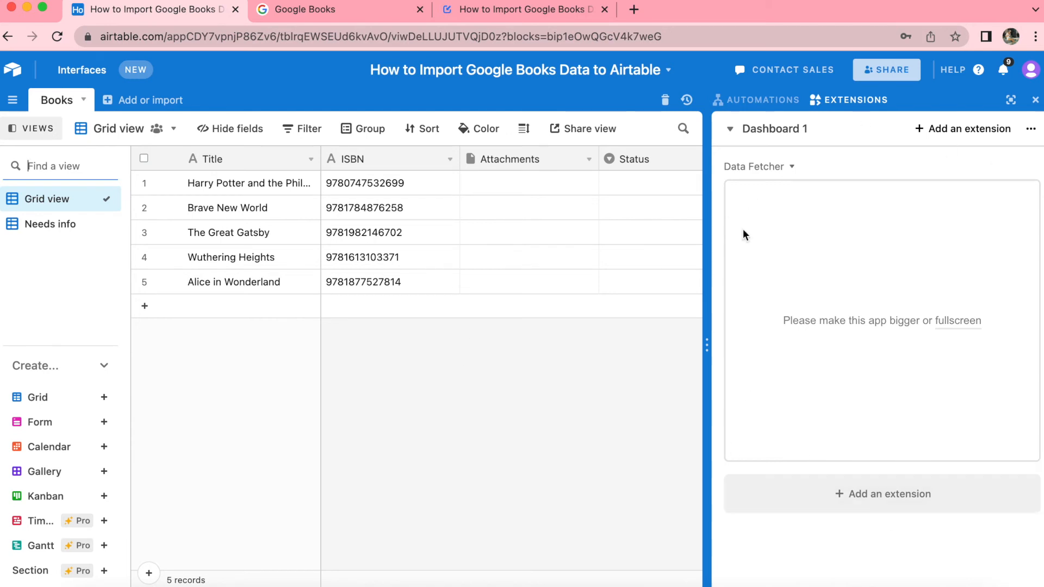
{"action": "scroll", "coordinate": [618, 237], "scroll_direction": "right", "scroll_amount": 10}
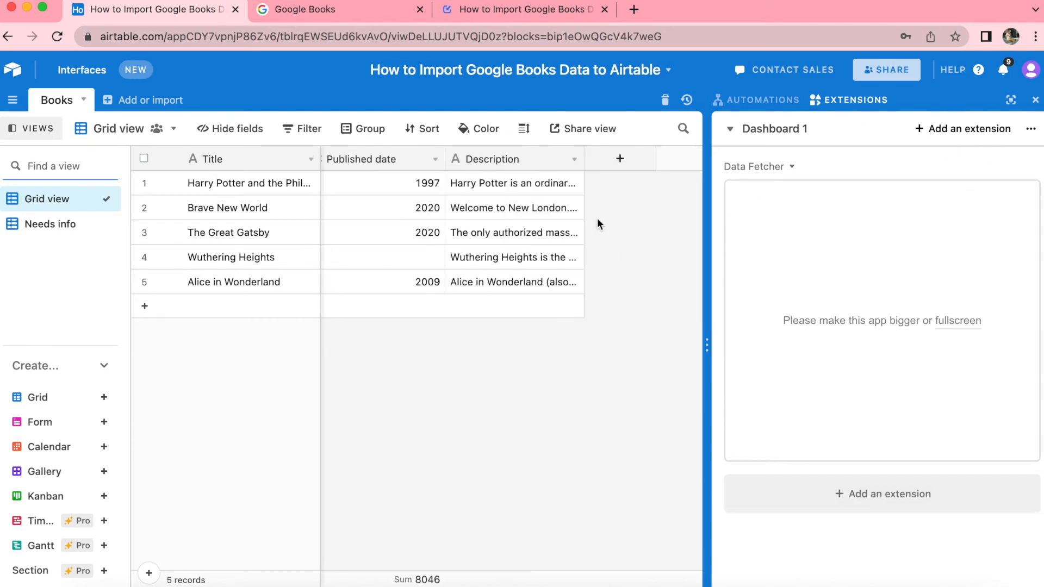
{"action": "scroll", "coordinate": [598, 223], "scroll_direction": "left", "scroll_amount": 4}
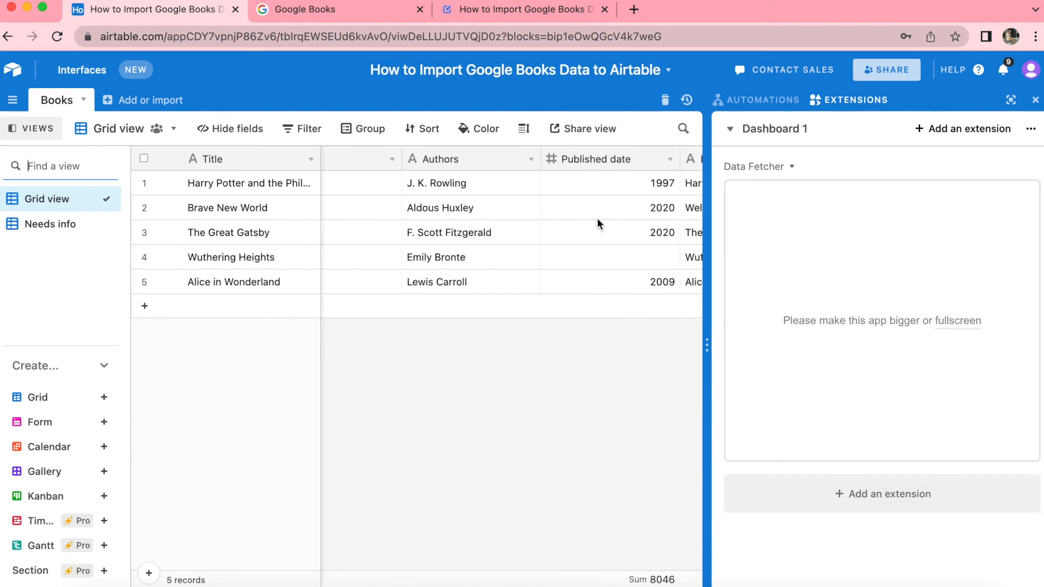
Step: Reopen the Fetch Book Data request full screen, begin adding an API key for scheduling, and generate the key on the Airtable account page
{"action": "left_click", "coordinate": [949, 323]}
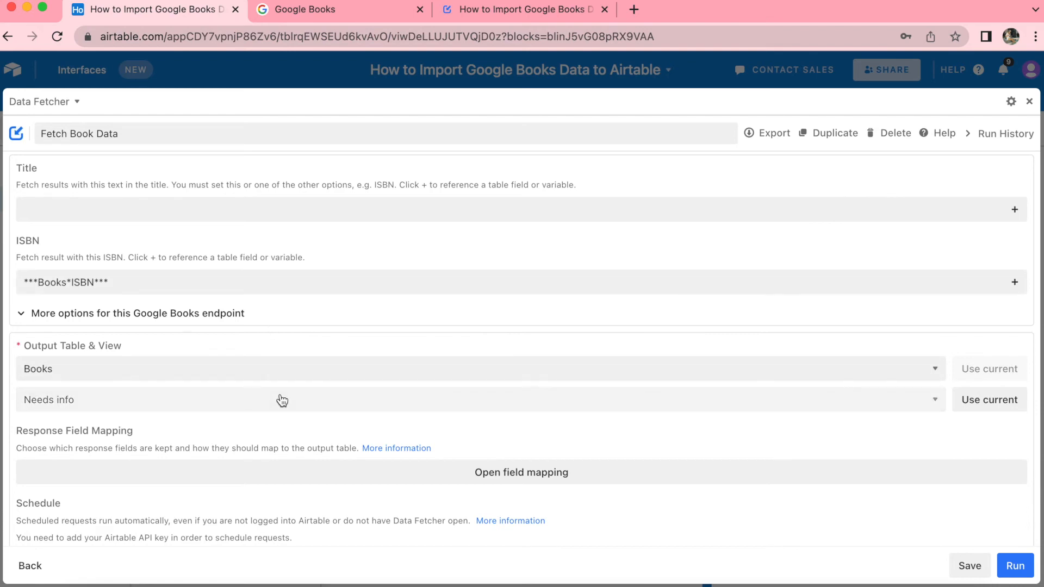
{"action": "scroll", "coordinate": [282, 401], "scroll_direction": "down", "scroll_amount": 3}
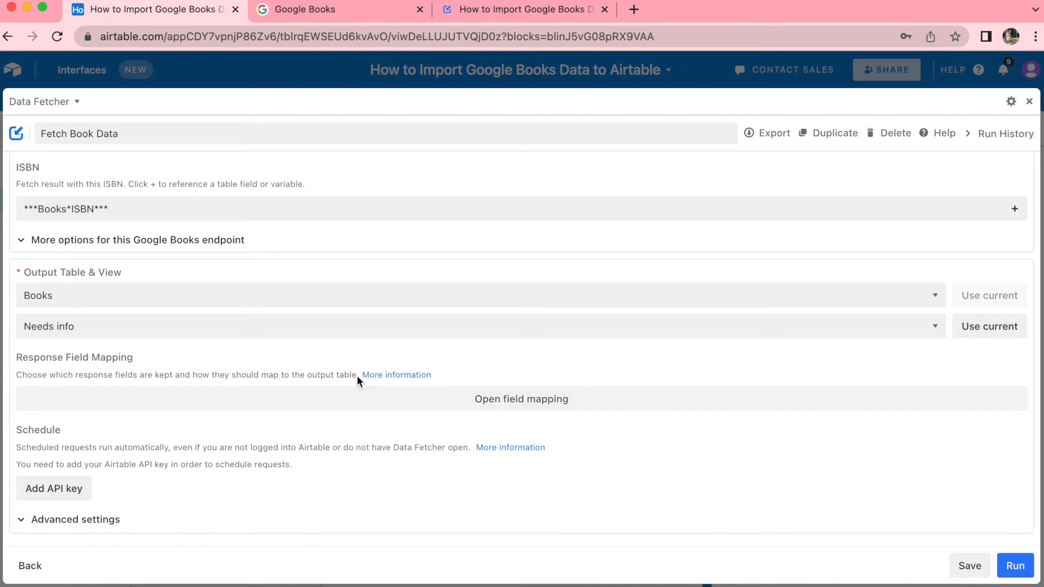
{"action": "left_click", "coordinate": [54, 493]}
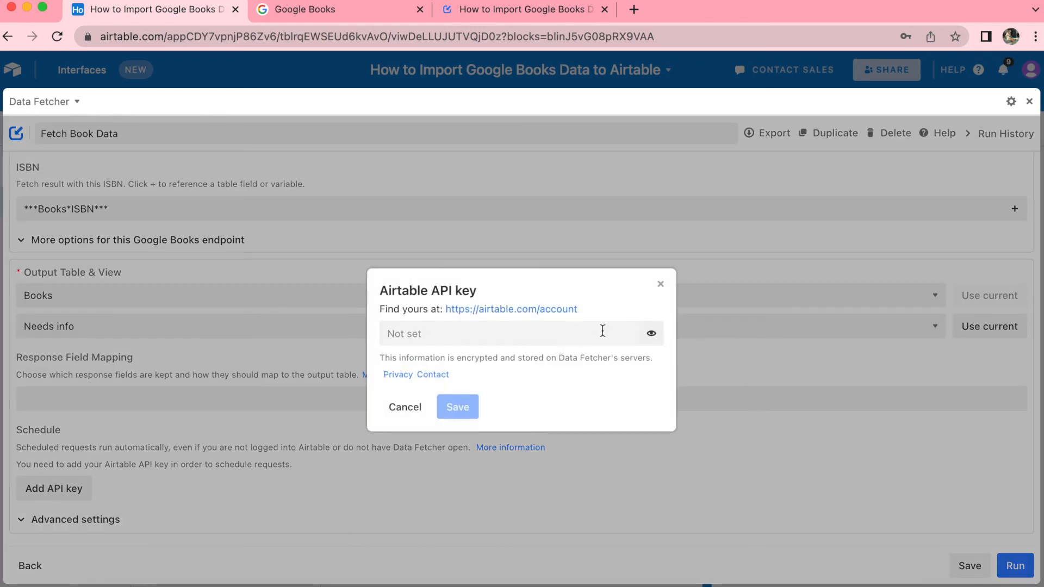
{"action": "left_click", "coordinate": [540, 310]}
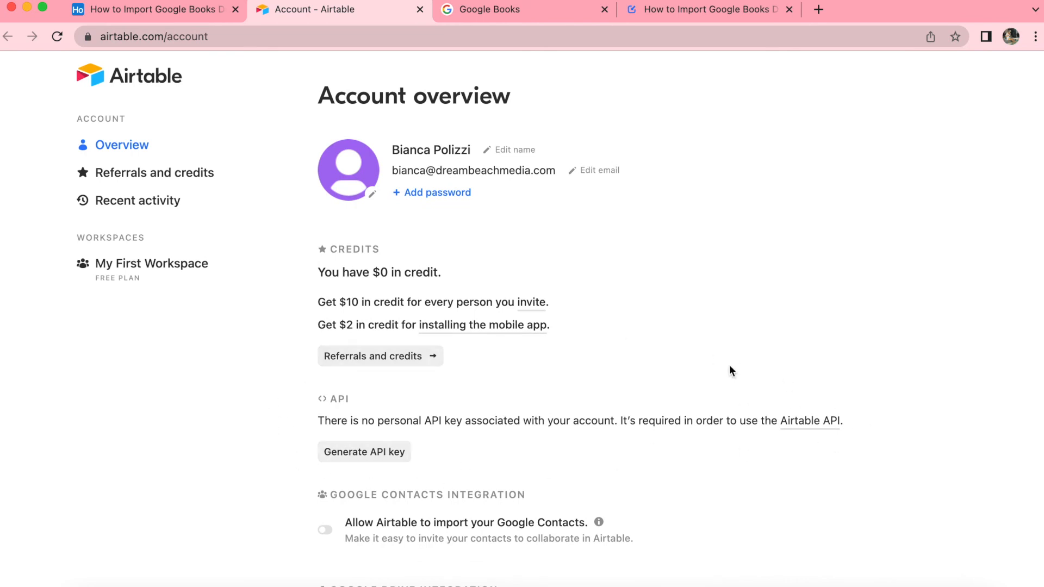
{"action": "left_click", "coordinate": [374, 454]}
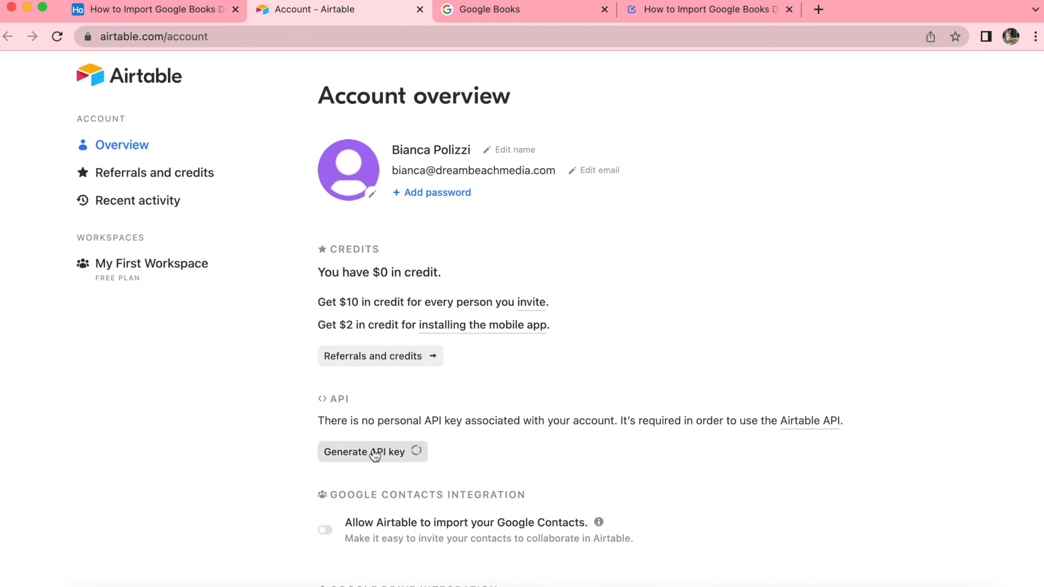
{"action": "scroll", "coordinate": [373, 448], "scroll_direction": "down", "scroll_amount": 2}
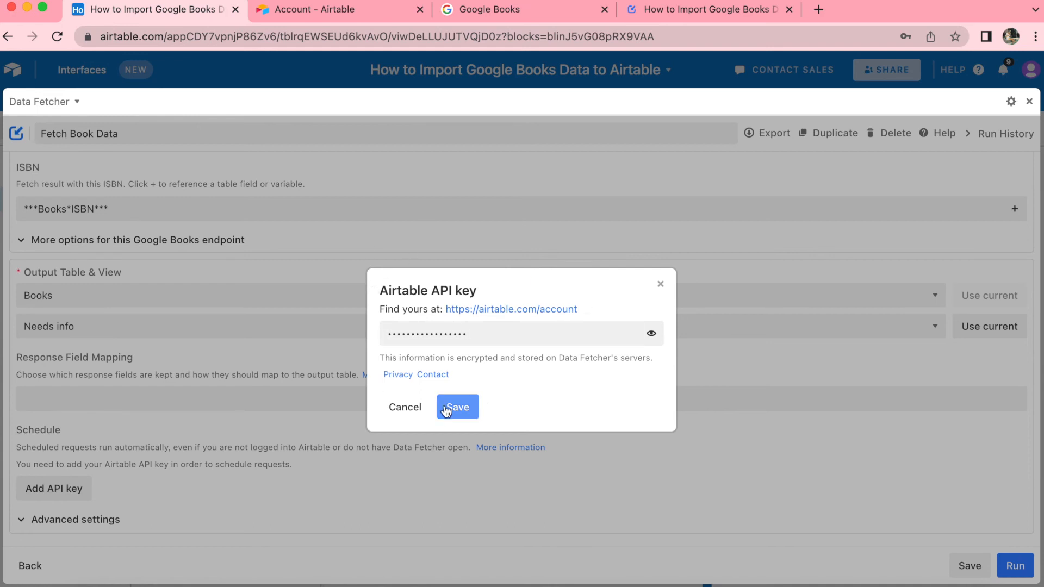
Step: Save the Airtable API key in Data Fetcher and turn on scheduling for the request
{"action": "left_click", "coordinate": [446, 409]}
{"action": "scroll", "coordinate": [475, 451], "scroll_direction": "down", "scroll_amount": 2}
{"action": "scroll", "coordinate": [474, 448], "scroll_direction": "down", "scroll_amount": 1}
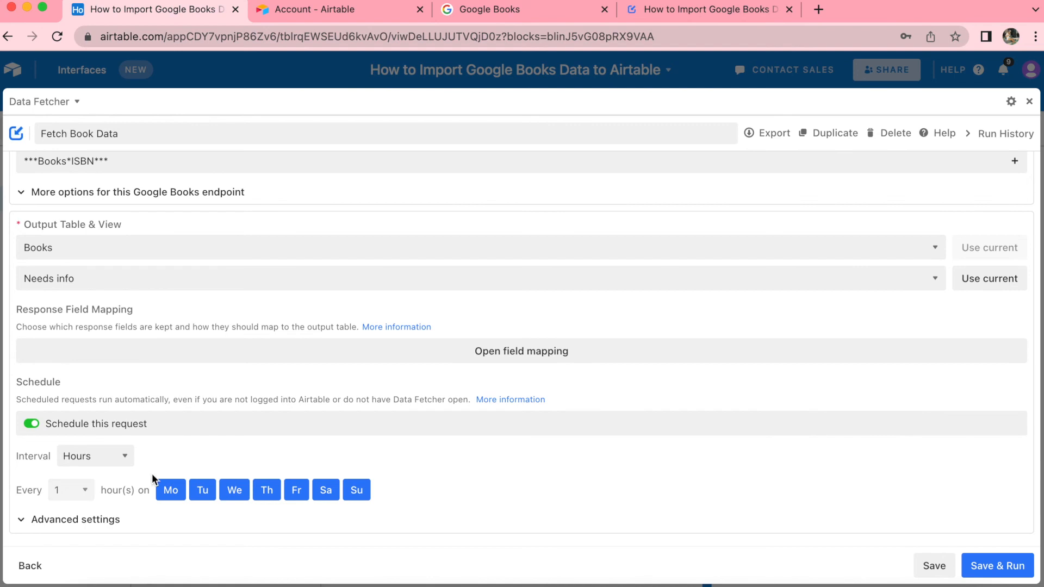
Step: Review the schedule interval options and set the interval to Minutes
{"action": "left_click", "coordinate": [96, 456]}
{"action": "left_click", "coordinate": [103, 456]}
{"action": "left_click", "coordinate": [169, 456]}
{"action": "left_click", "coordinate": [88, 461]}
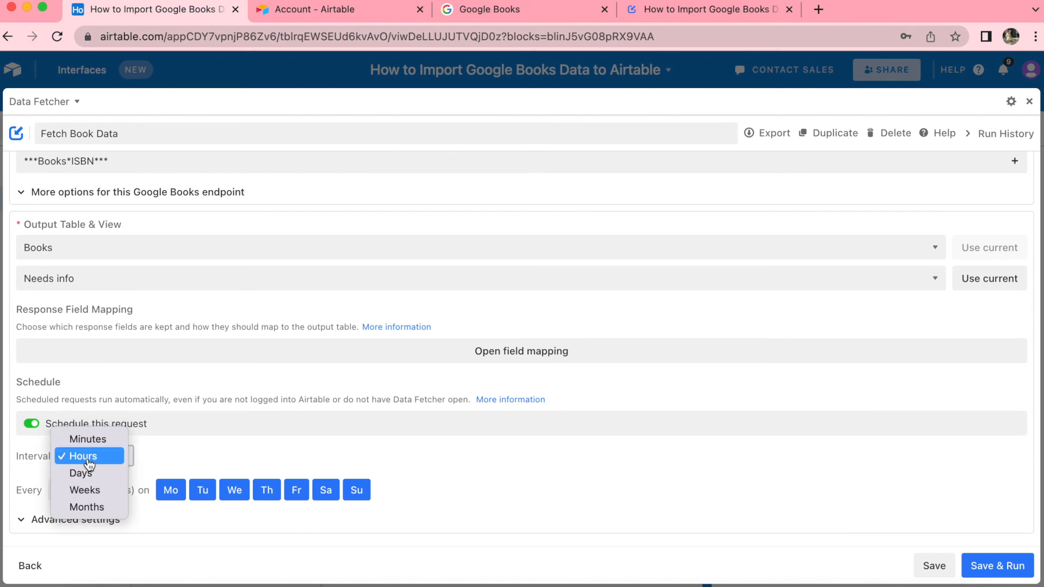
{"action": "left_click", "coordinate": [187, 462]}
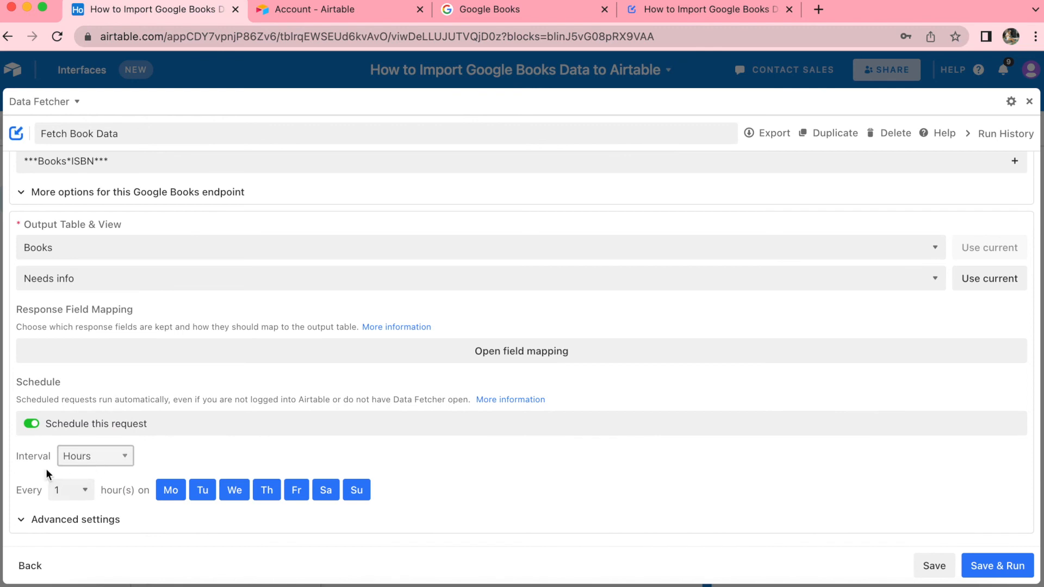
{"action": "left_click", "coordinate": [112, 461]}
{"action": "left_click", "coordinate": [95, 438]}
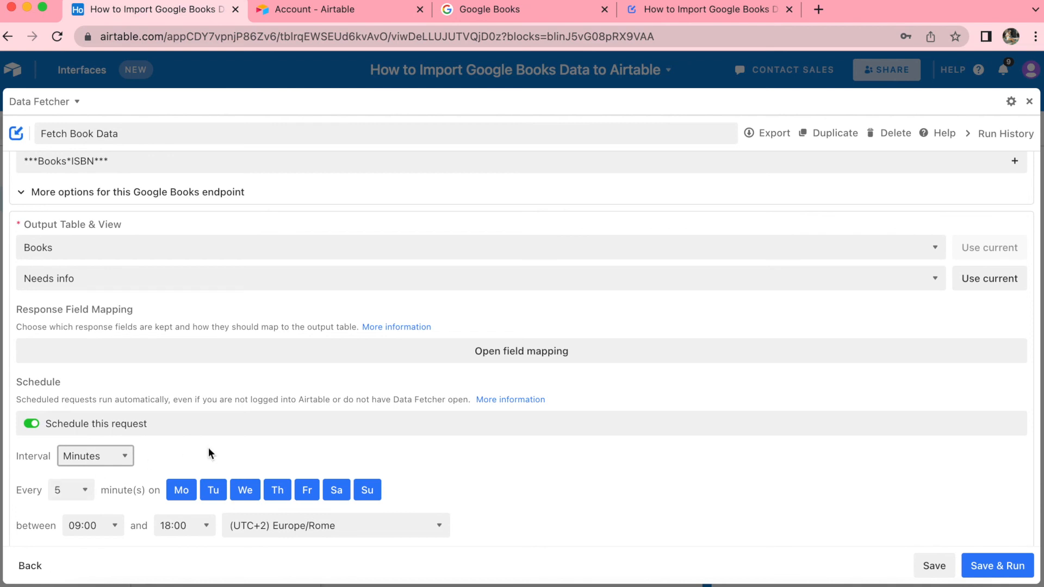
Step: Schedule the request every 15 minutes, then save it and close Data Fetcher
{"action": "scroll", "coordinate": [93, 471], "scroll_direction": "down", "scroll_amount": 1}
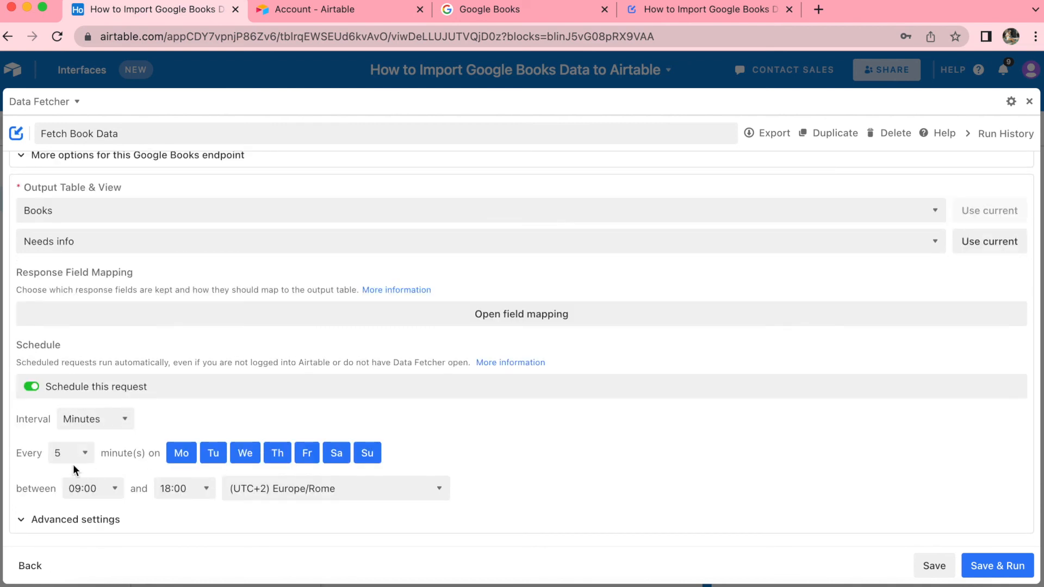
{"action": "left_click", "coordinate": [71, 455]}
{"action": "left_click", "coordinate": [66, 487]}
{"action": "left_click", "coordinate": [934, 566]}
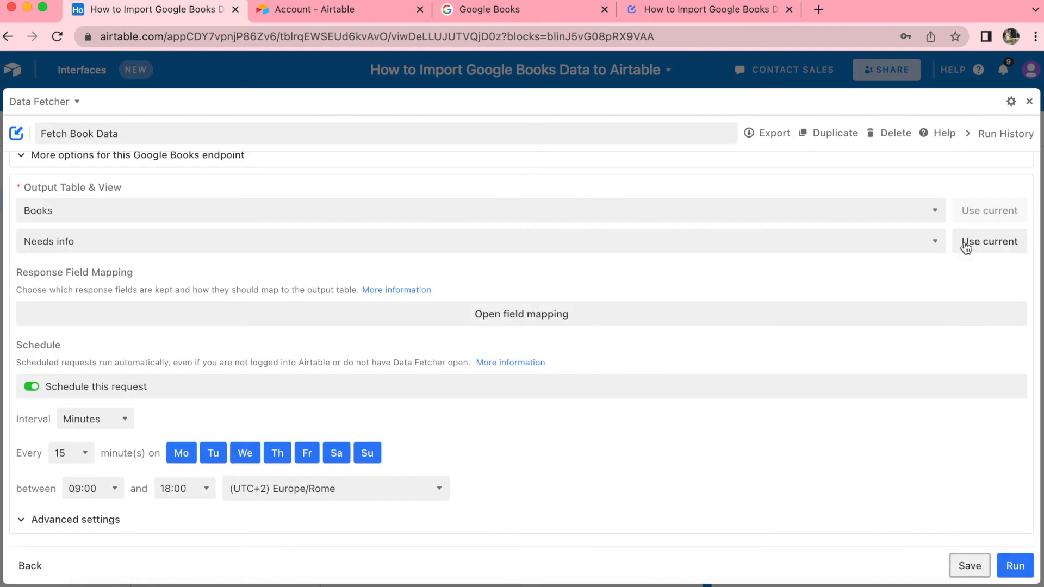
{"action": "left_click", "coordinate": [1029, 101]}
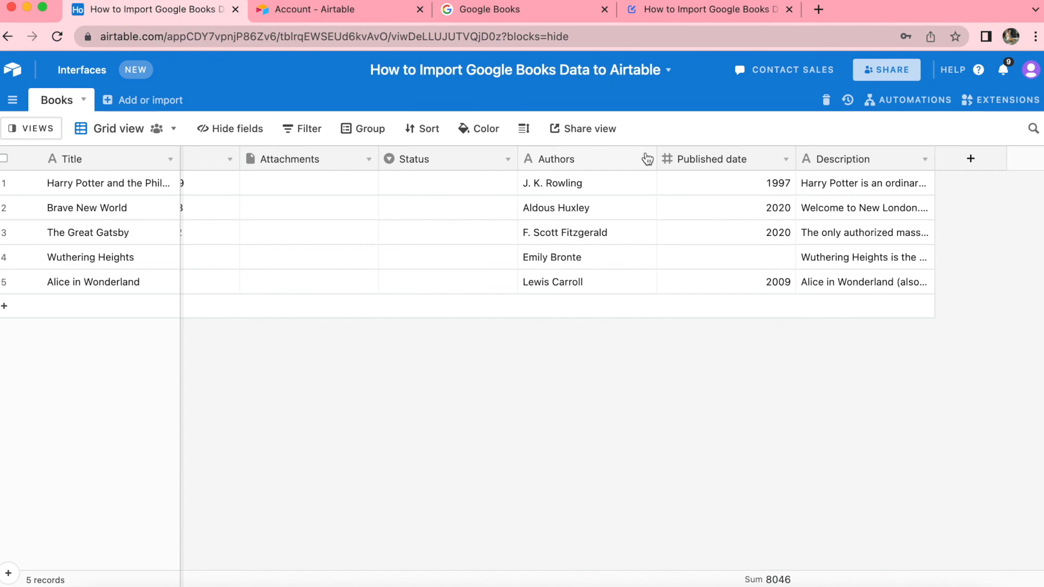
Step: Look over the Data Fetcher guide on importing Google Books data, and return to the Books table in Airtable
{"action": "left_click", "coordinate": [660, 11]}
{"action": "scroll", "coordinate": [527, 130], "scroll_direction": "up", "scroll_amount": 20}
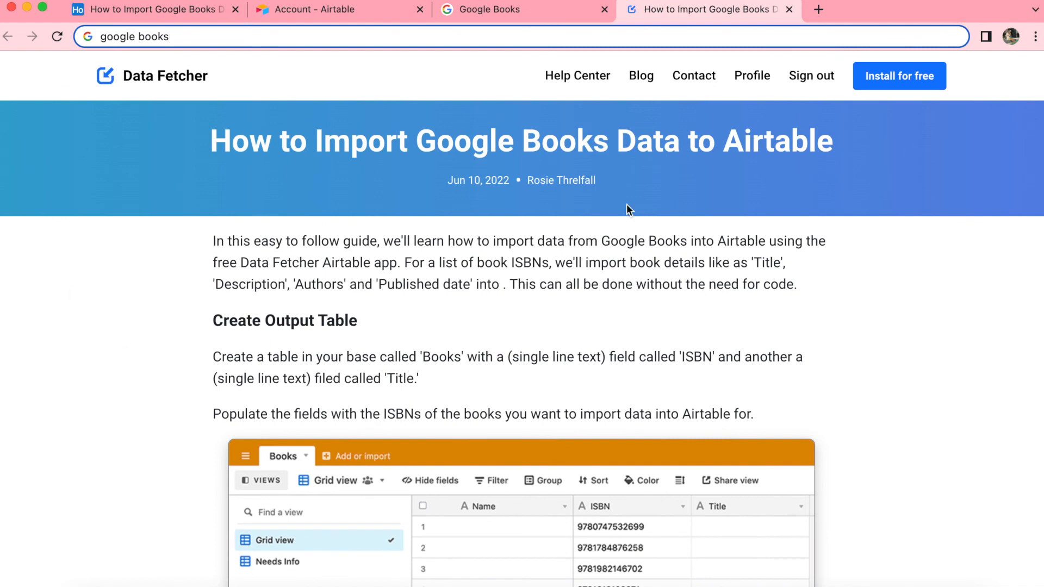
{"action": "scroll", "coordinate": [566, 329], "scroll_direction": "down", "scroll_amount": 3}
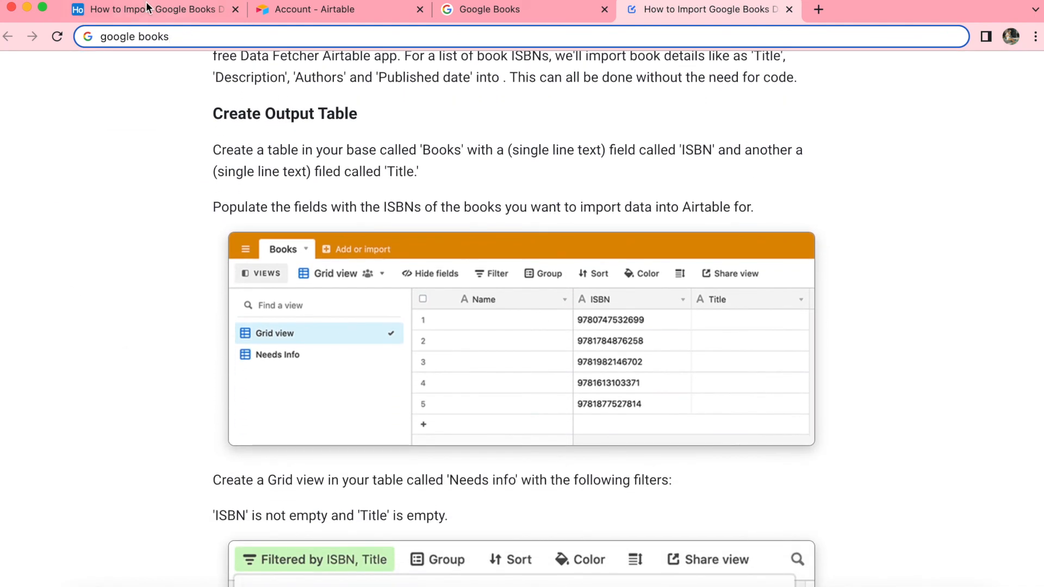
{"action": "left_click", "coordinate": [185, 11]}
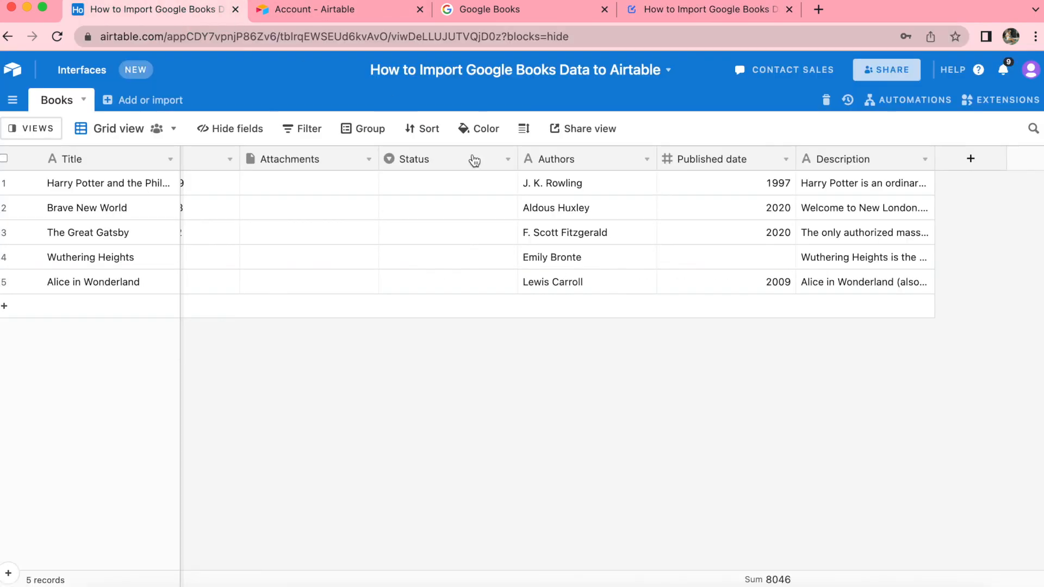